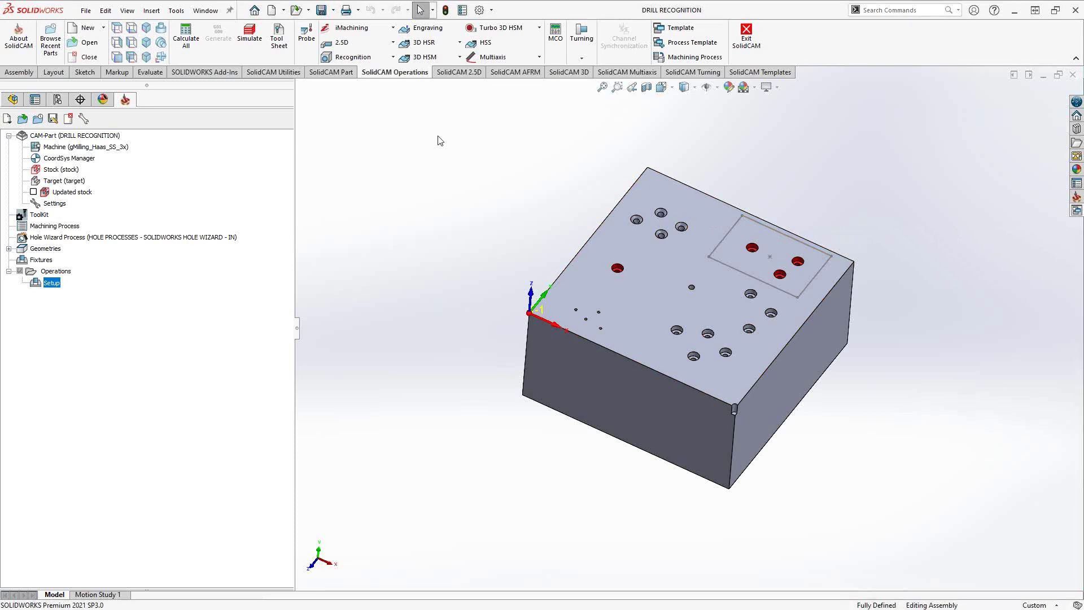
Look over the Recognition operations list, then show the SolidCAM AFRM feature recognition commands.
left_click(381, 57)
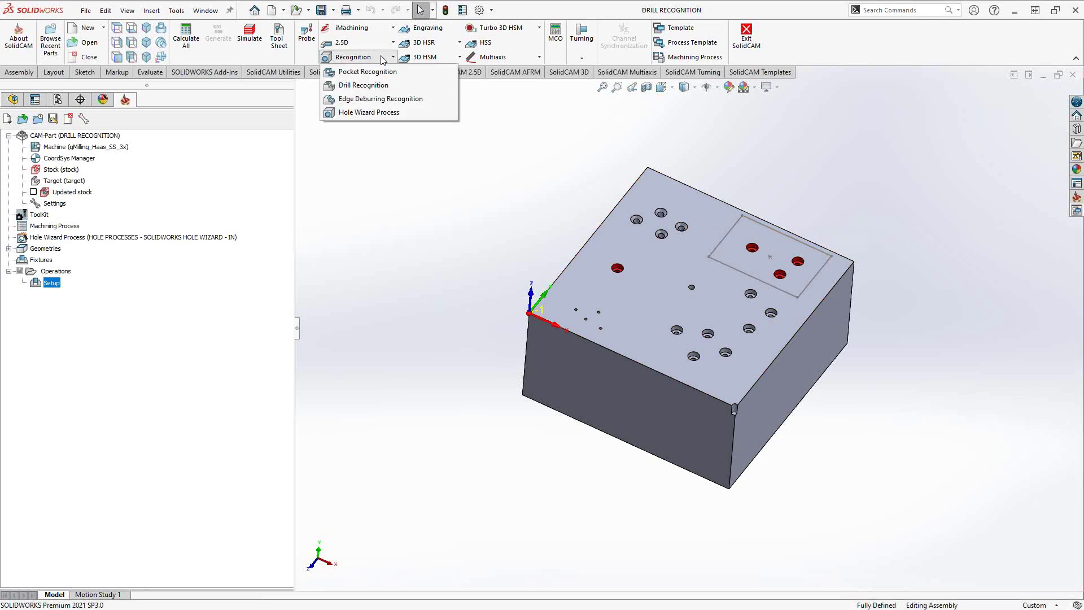
left_click(398, 233)
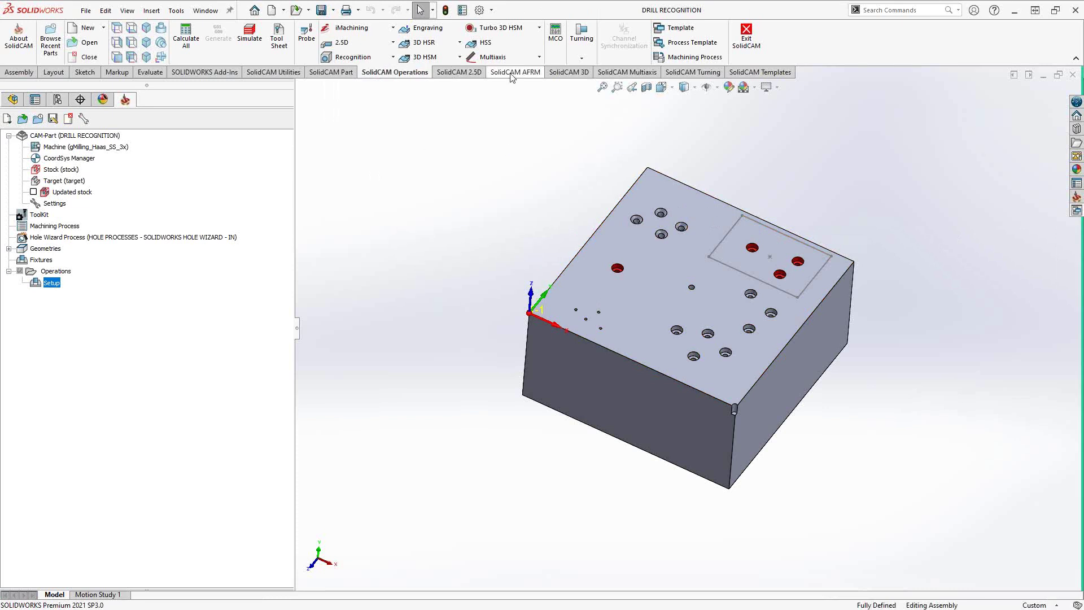
left_click(527, 74)
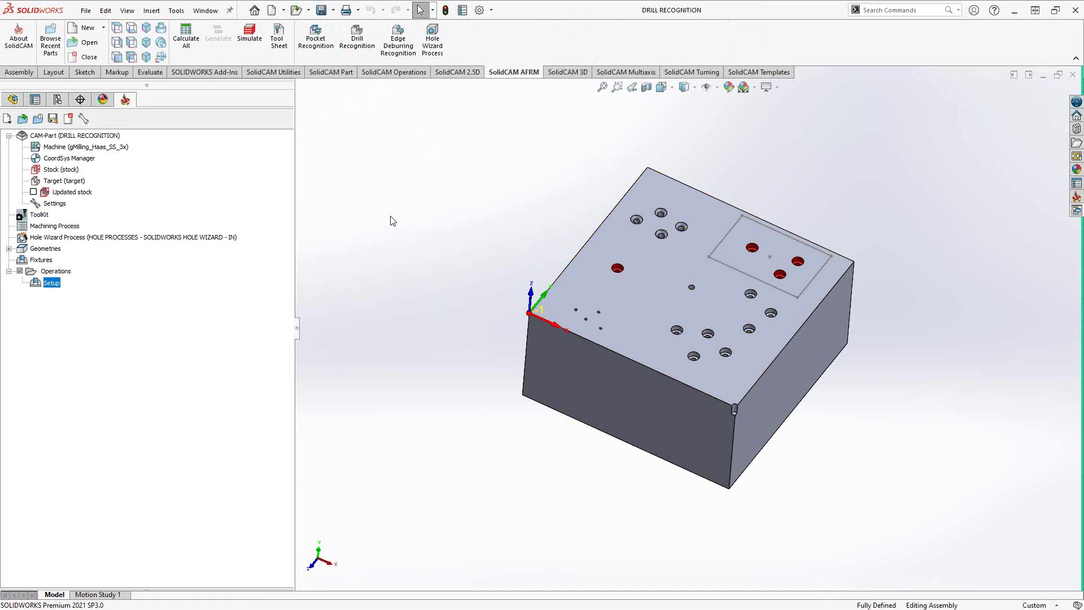
Add a Drill Recognition milling operation to the Setup and start a new hole geometry.
right_click(51, 286)
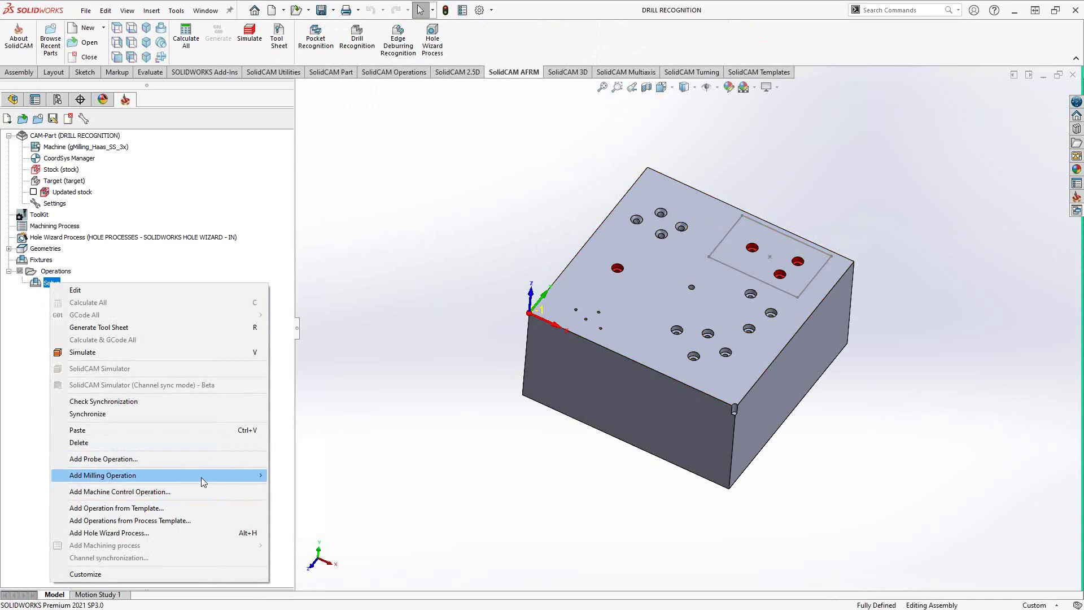
mouse_move(203, 477)
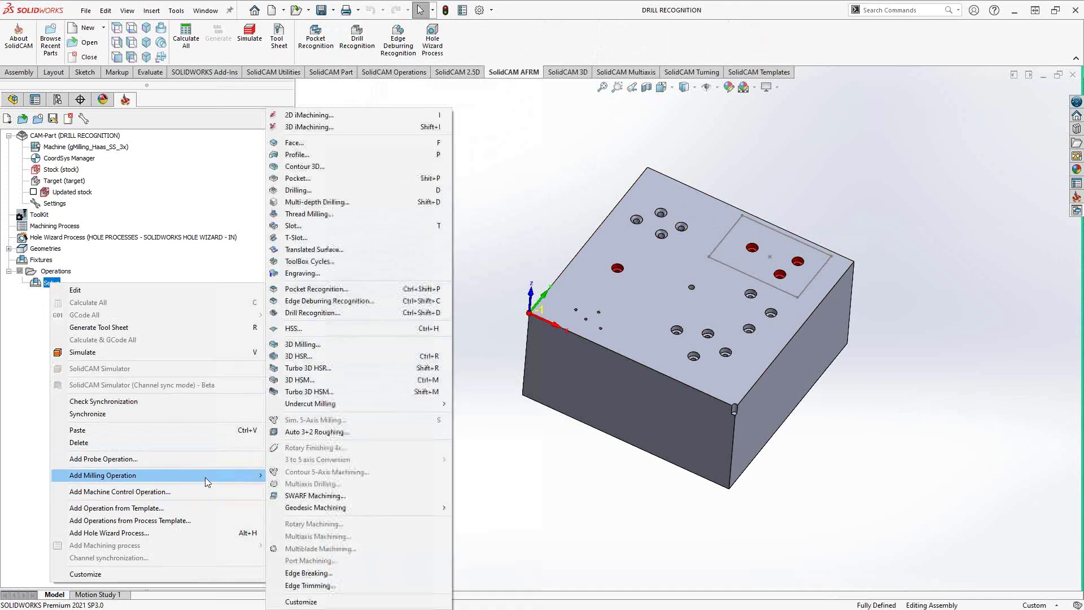
left_click(330, 313)
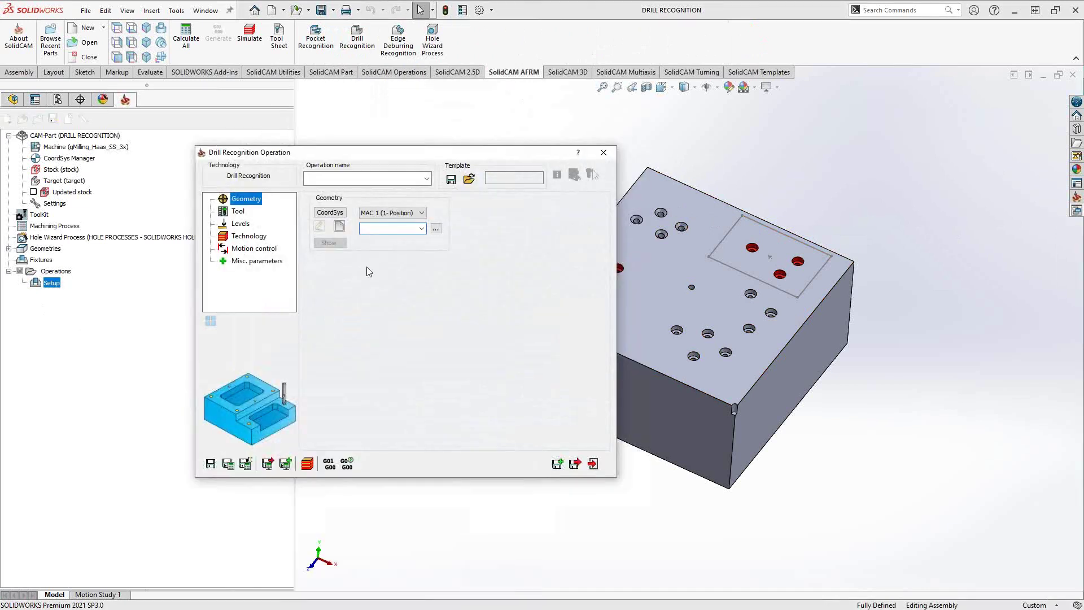
left_click_drag(326, 153, 374, 160)
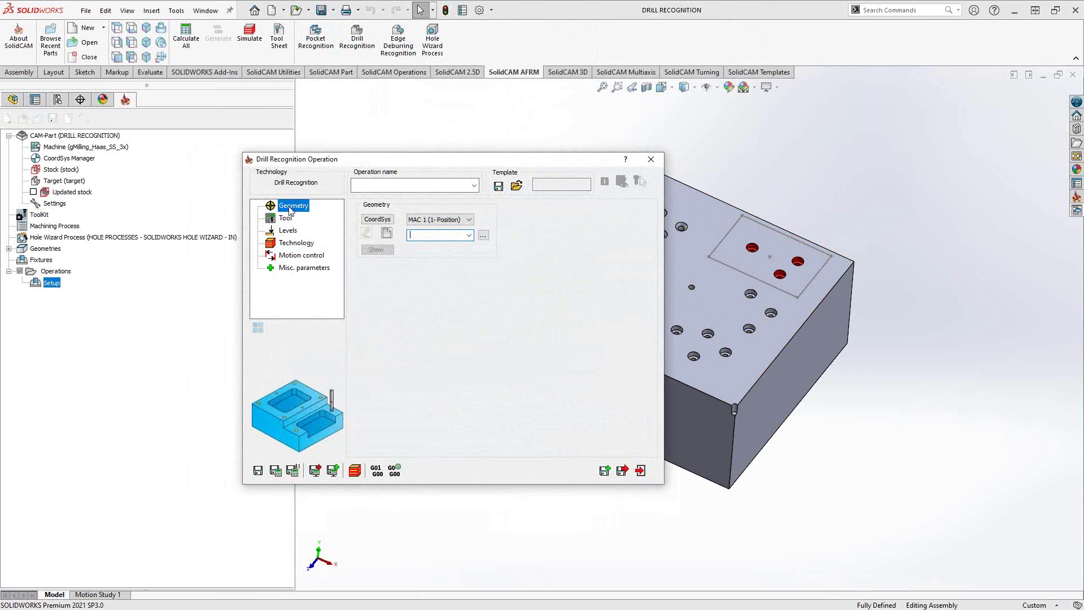
left_click(387, 233)
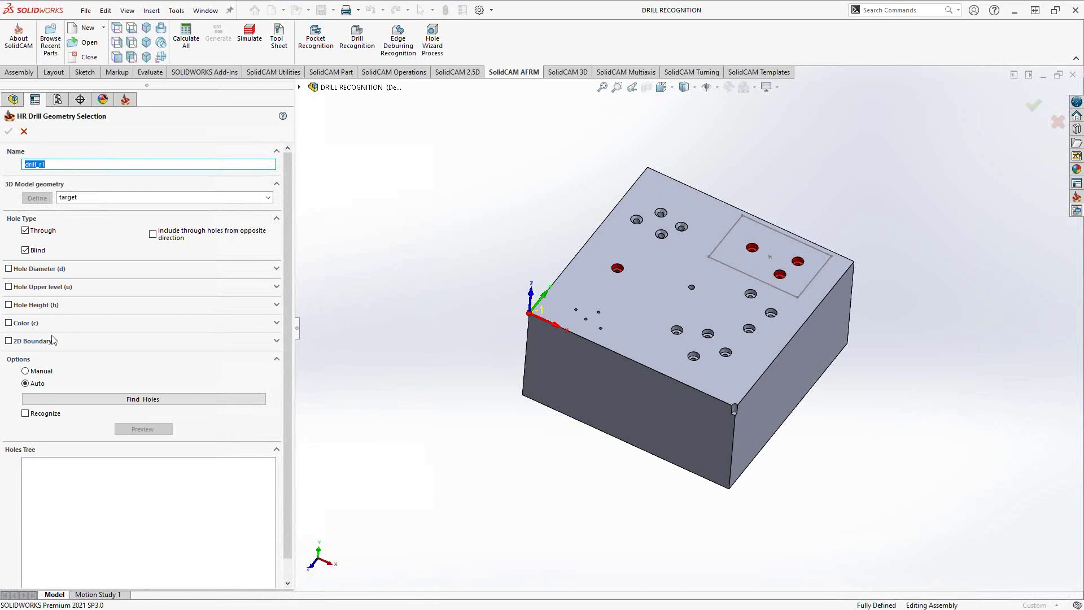
left_click(149, 399)
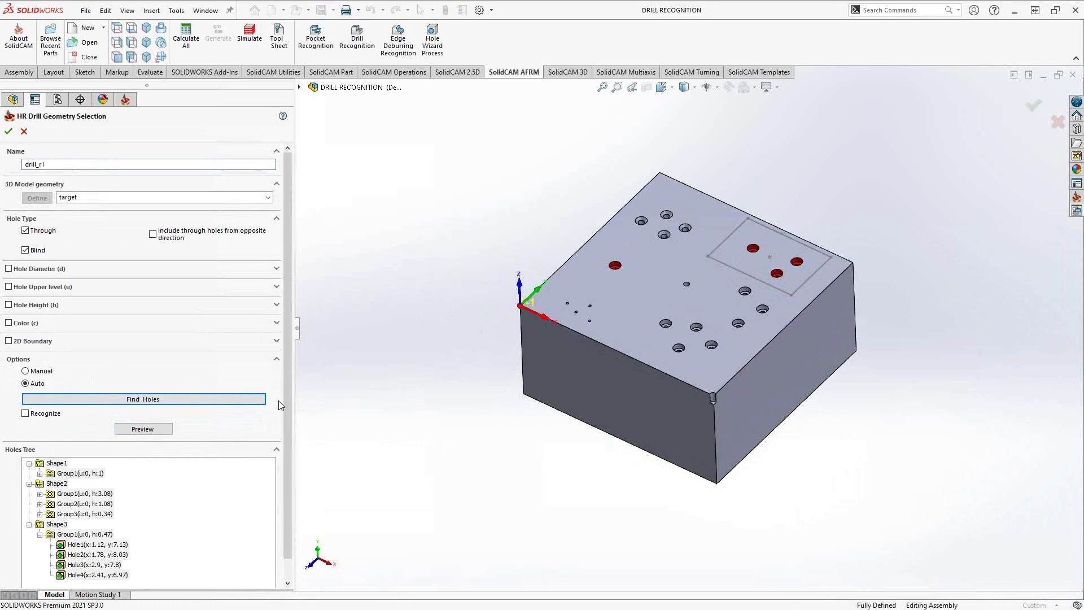
left_click(149, 430)
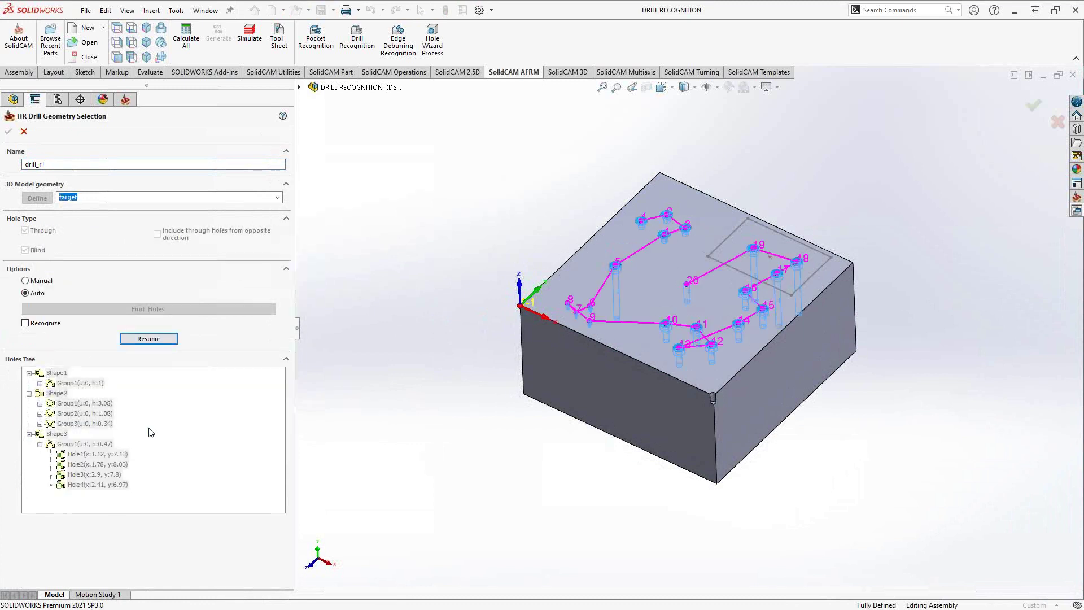
key("Return")
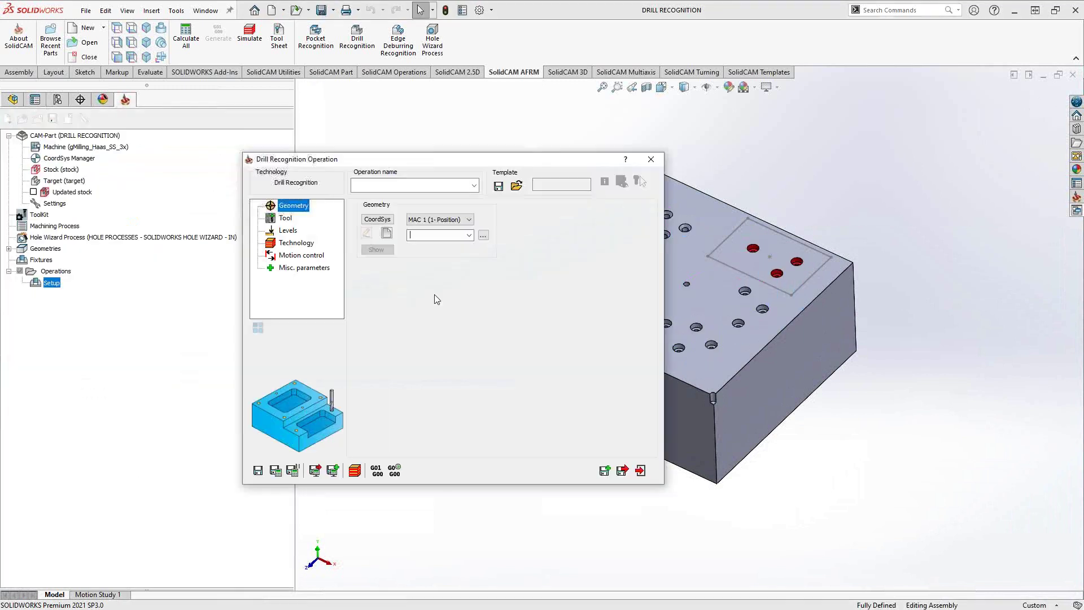
left_click_drag(488, 164, 421, 153)
scroll(733, 297, "down", 5)
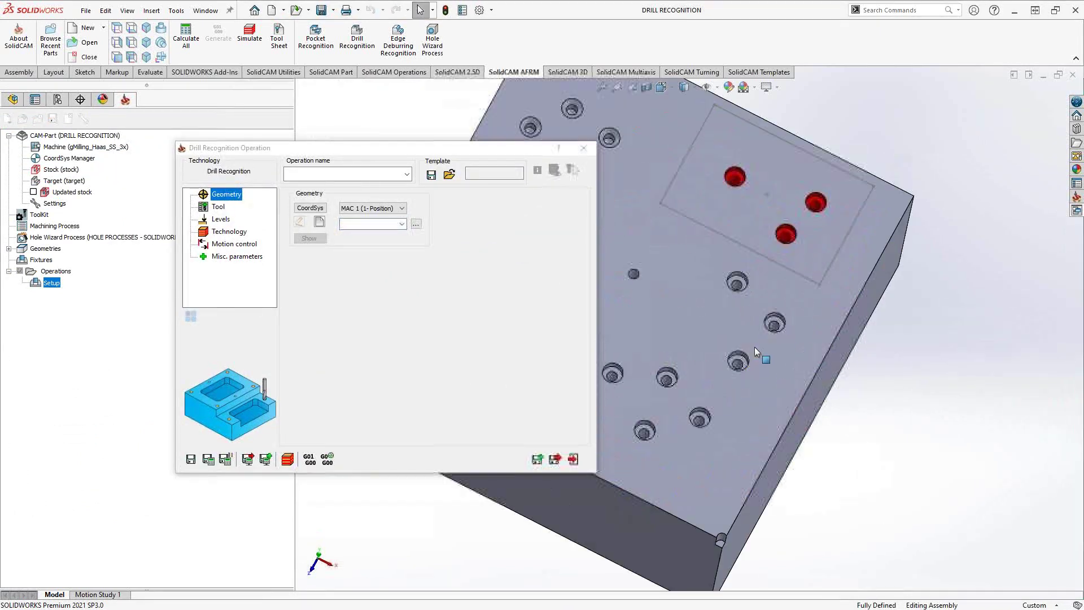
left_click(736, 288)
middle_click_drag(733, 303, 743, 229)
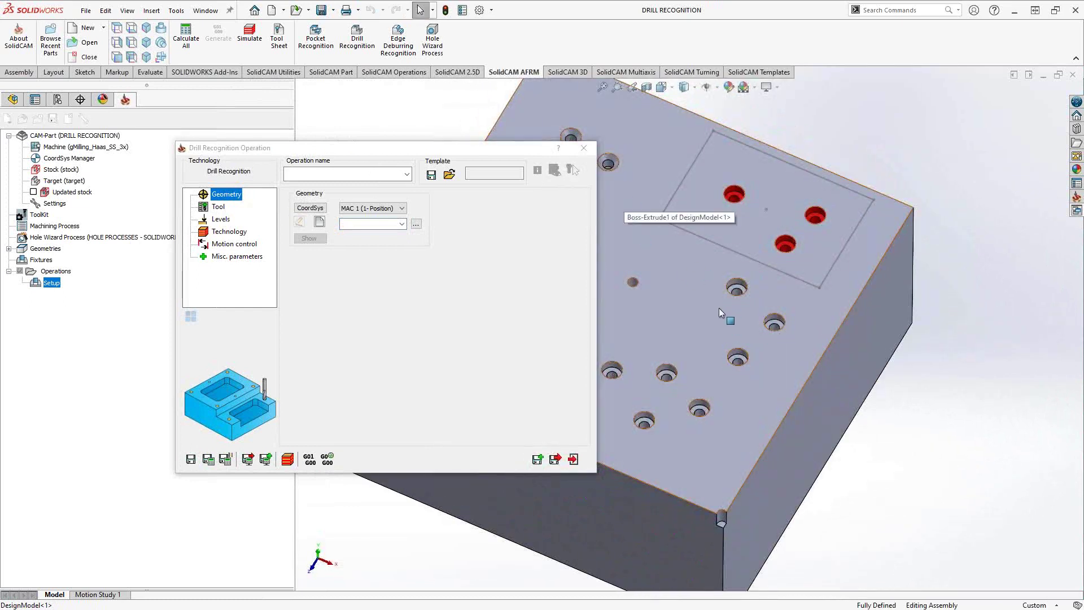
middle_click_drag(719, 307, 729, 314)
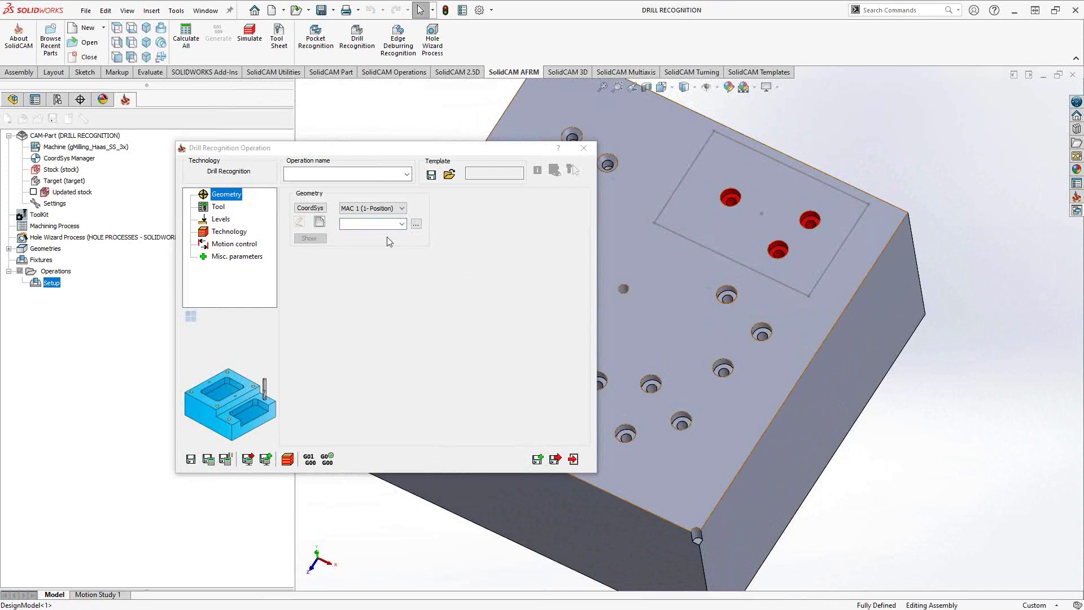
left_click(319, 223)
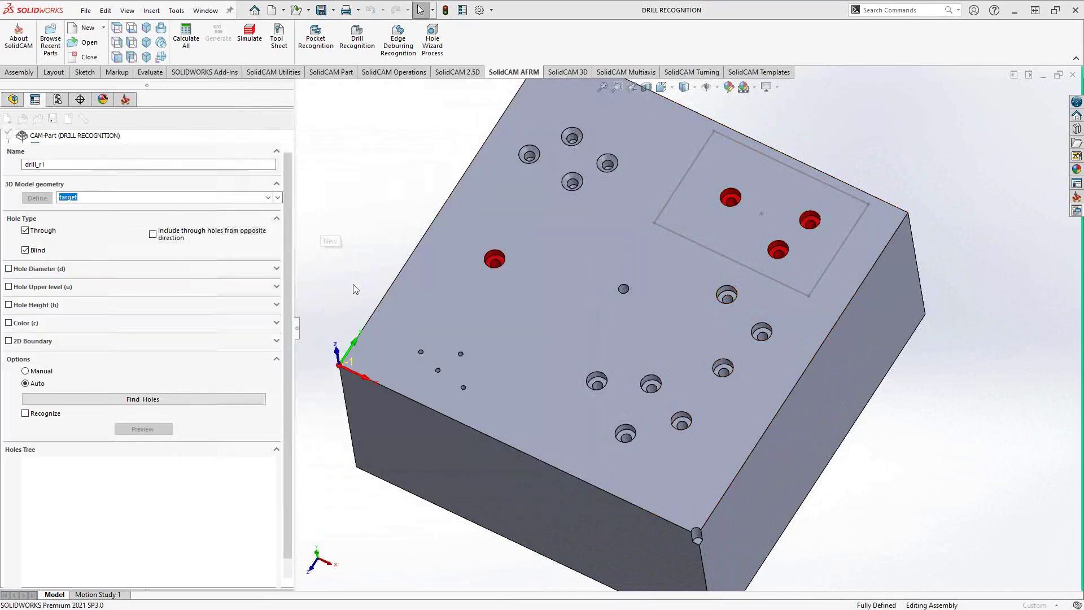
Filter holes by diameter from 0.5 to 0.25, find the matching holes, then clear the filter.
left_click(8, 269)
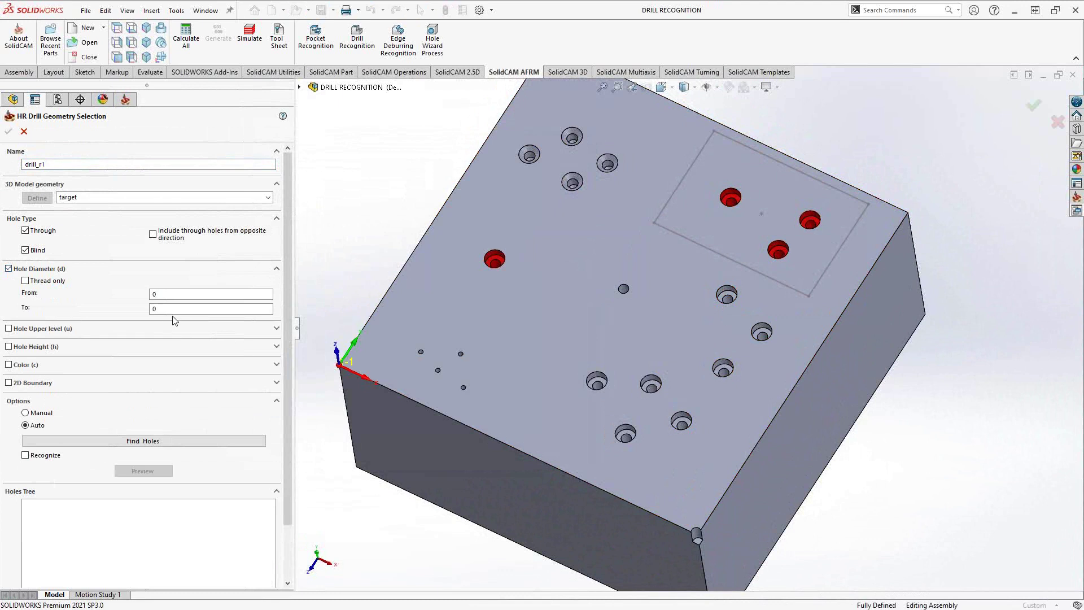
middle_click_drag(435, 305, 569, 300)
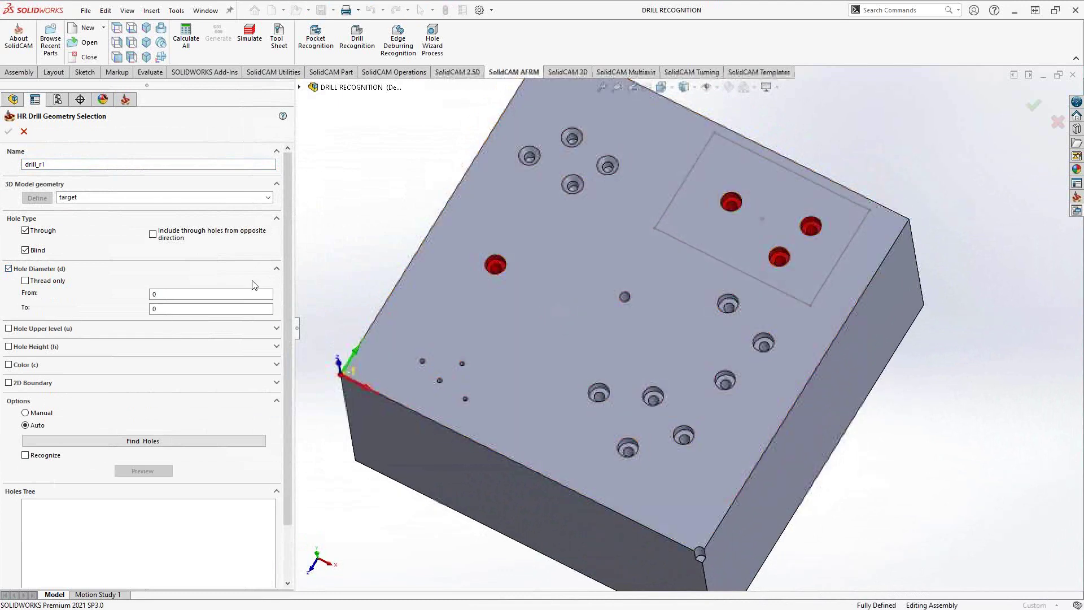
left_click(166, 293)
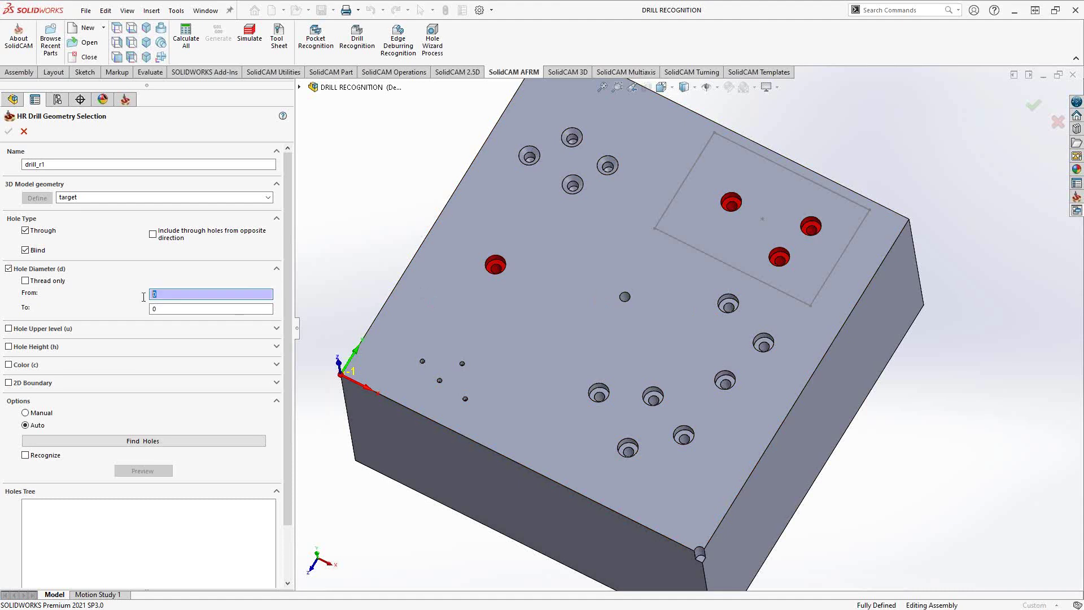
left_click(625, 296)
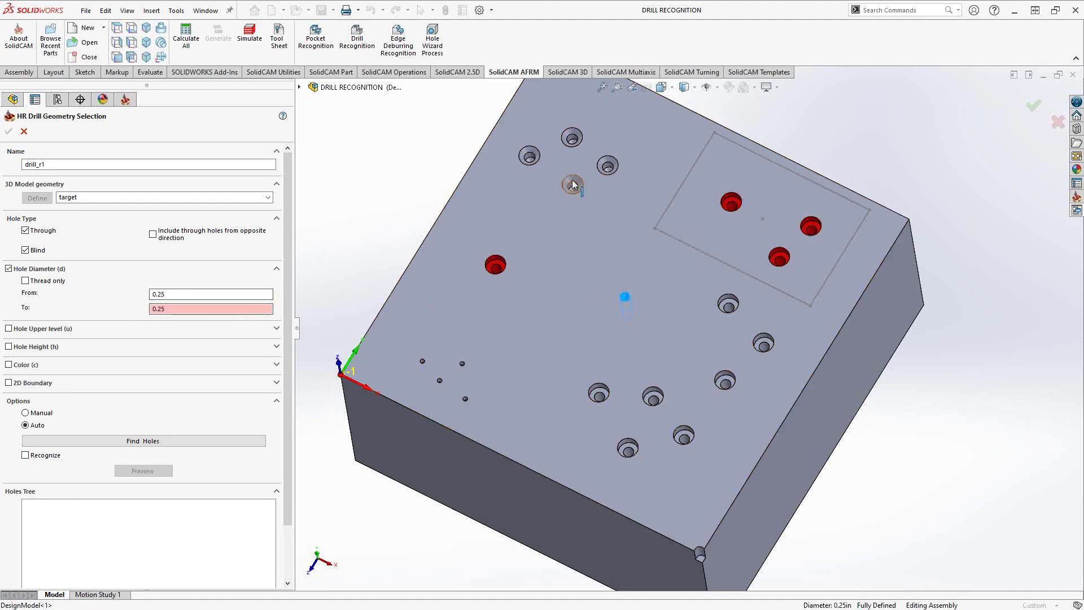
left_click(504, 260)
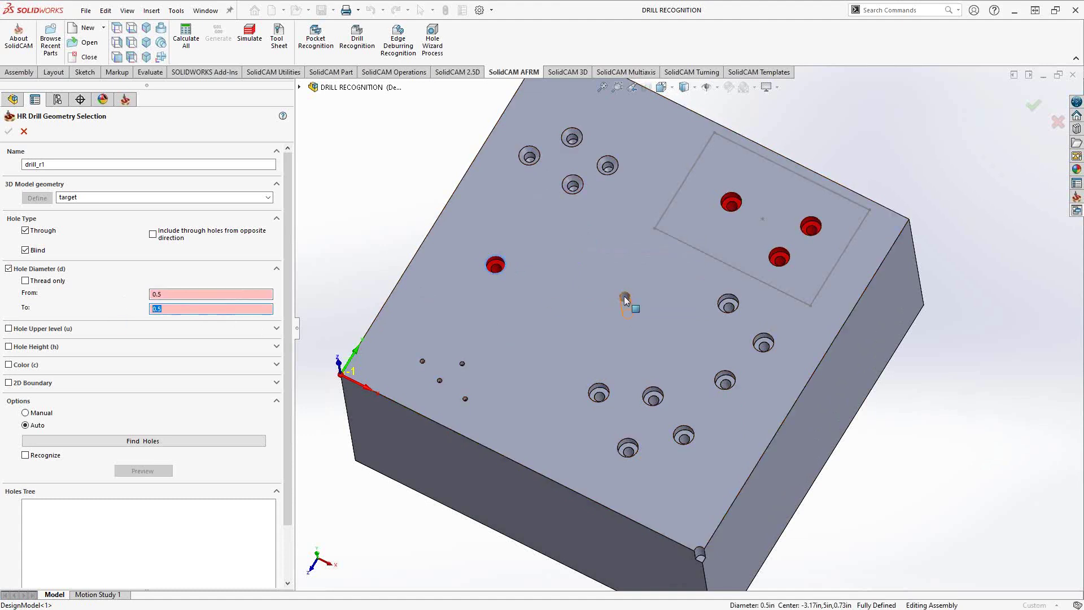
left_click(625, 299)
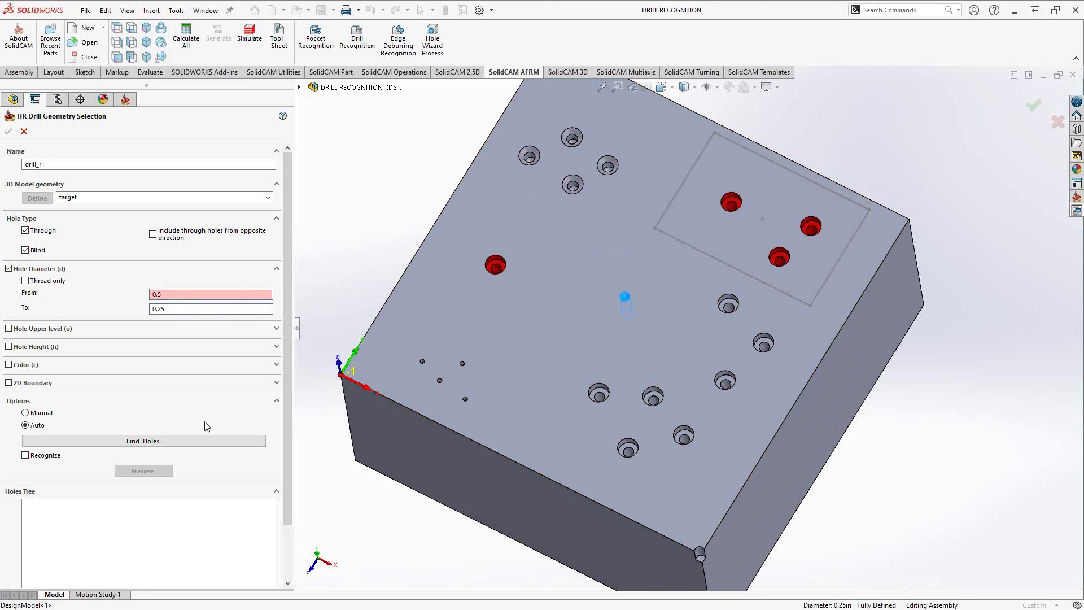
left_click(146, 441)
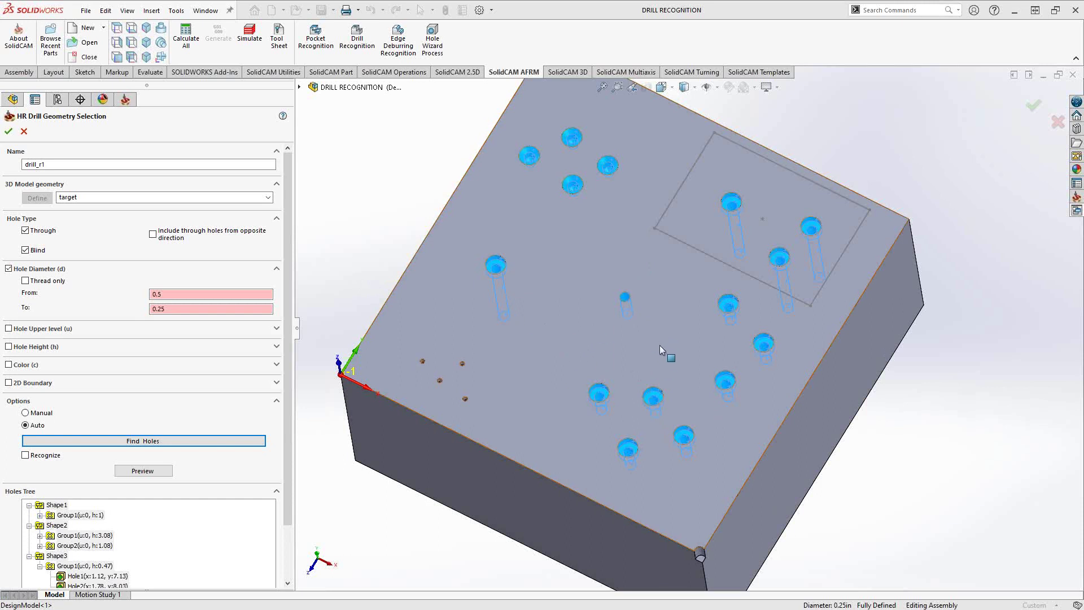
middle_click_drag(631, 353, 611, 341)
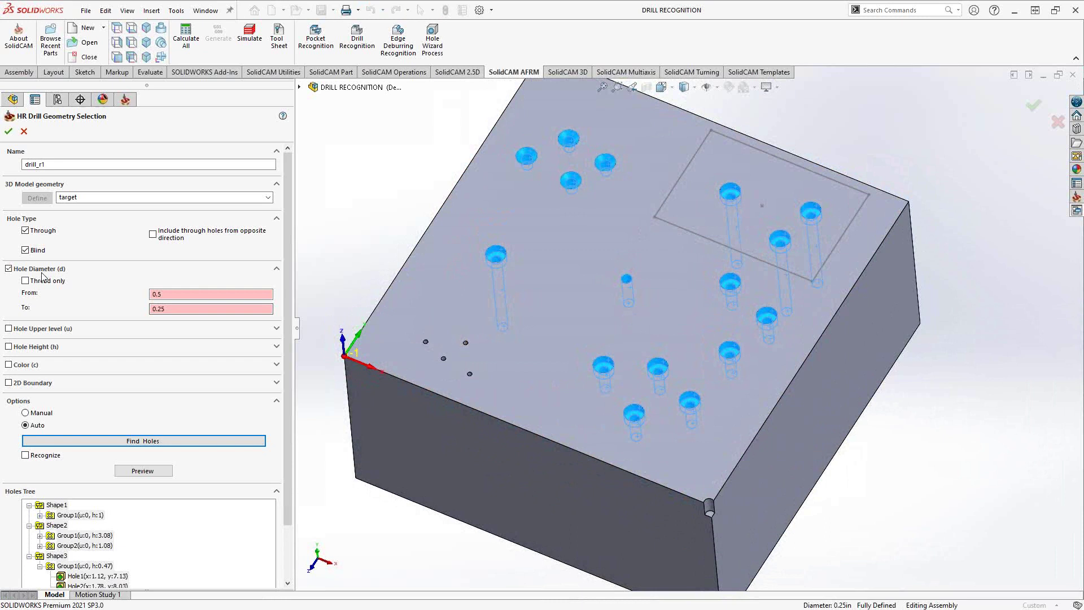
left_click(8, 269)
Rerun the unfiltered hole search, start a new geometry, and test finding through holes only.
left_click(143, 394)
left_click(8, 131)
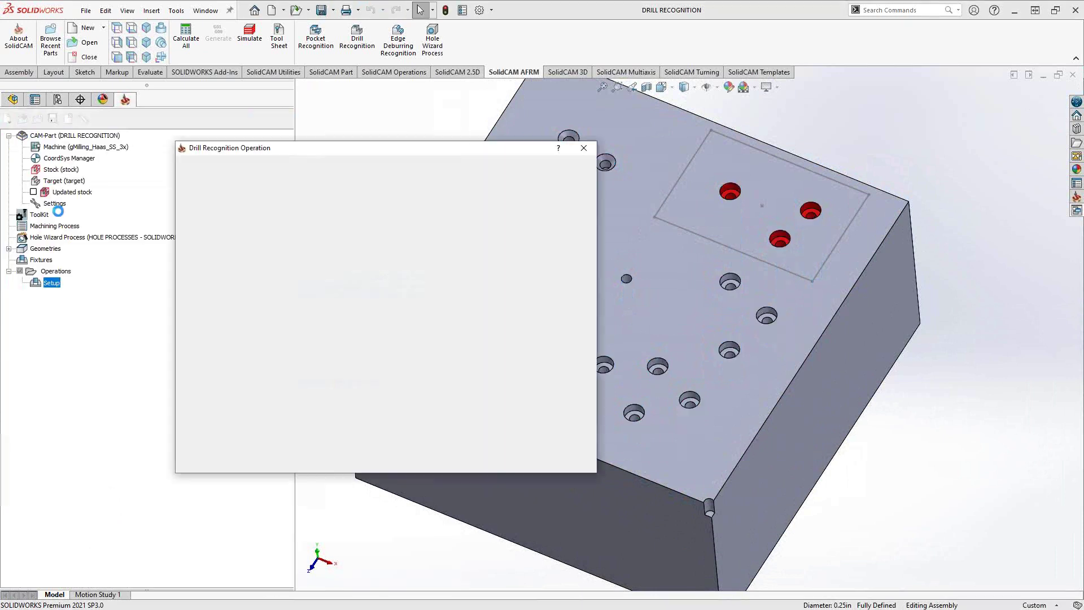
left_click(319, 221)
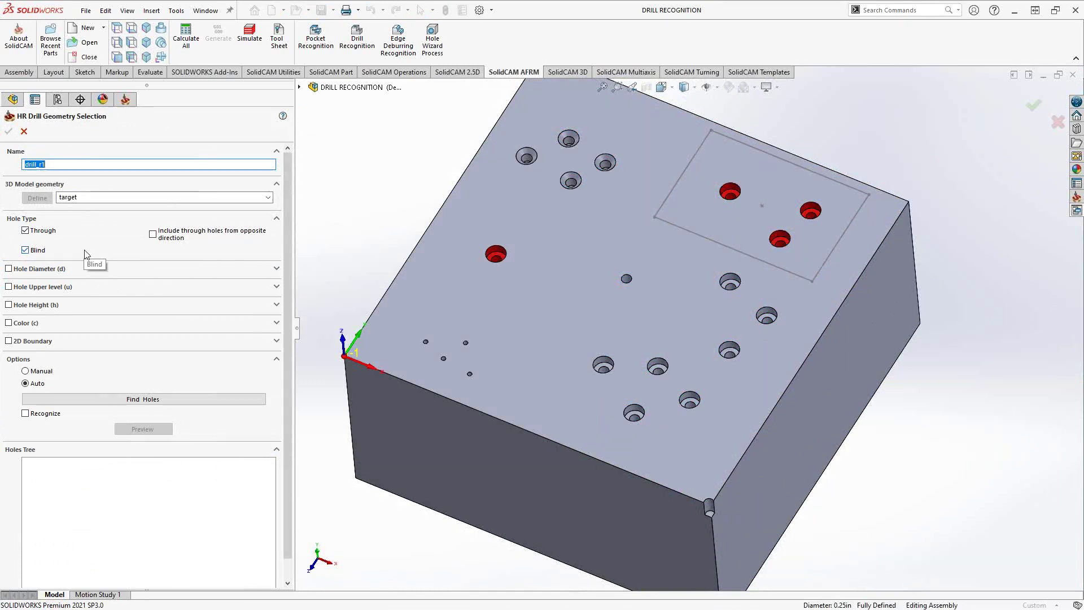
left_click(25, 250)
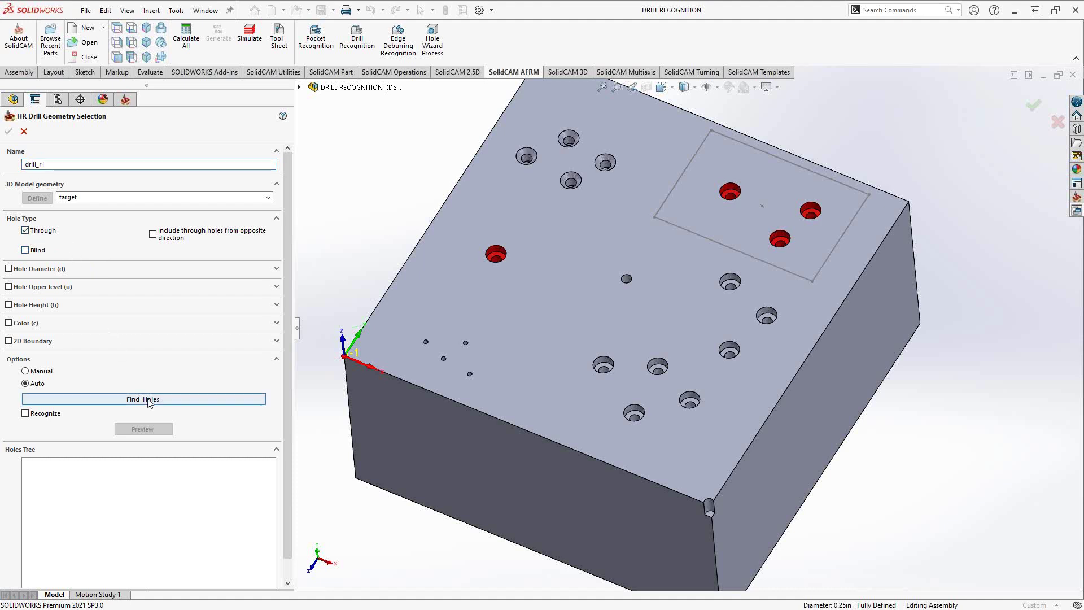
left_click(149, 400)
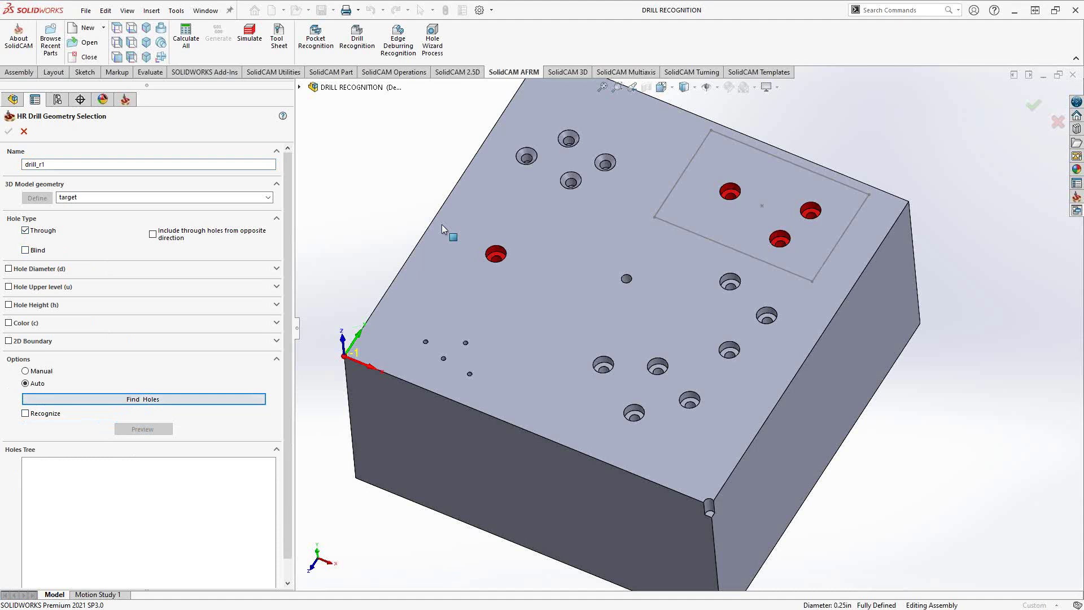
Check hole depths in Hidden Lines Visible, restore Shaded display, and include blind holes again.
left_click(694, 87)
left_click(688, 150)
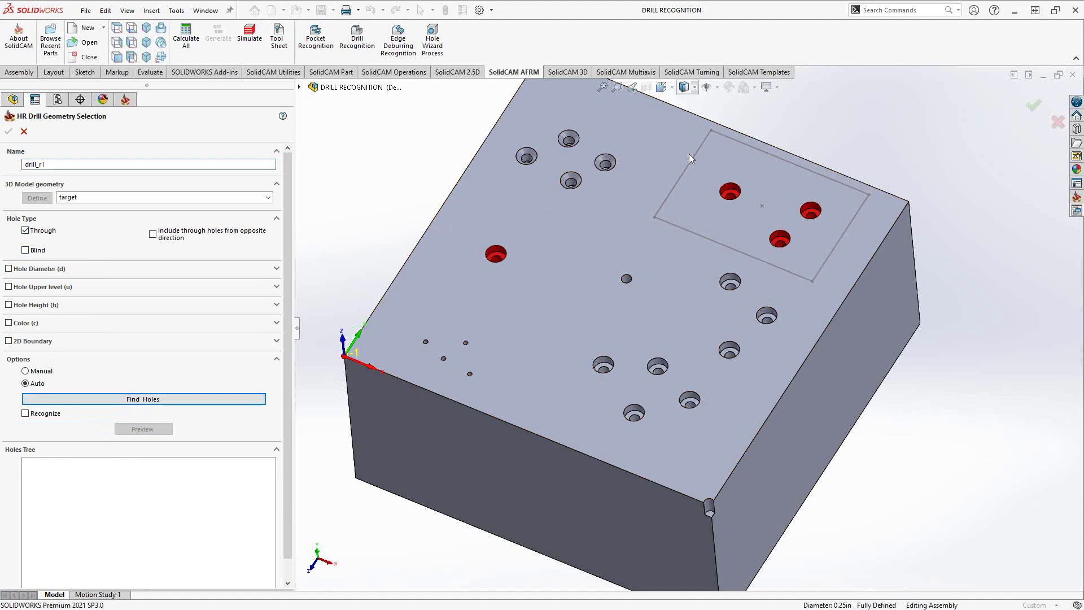
middle_click_drag(689, 155, 622, 197)
left_click(695, 88)
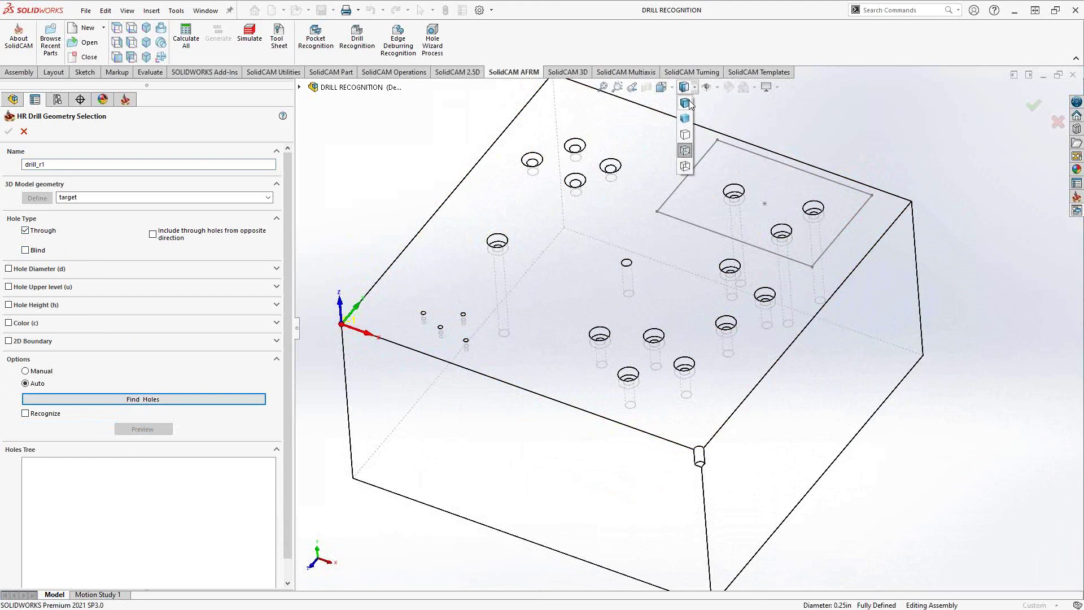
left_click(685, 97)
left_click(25, 250)
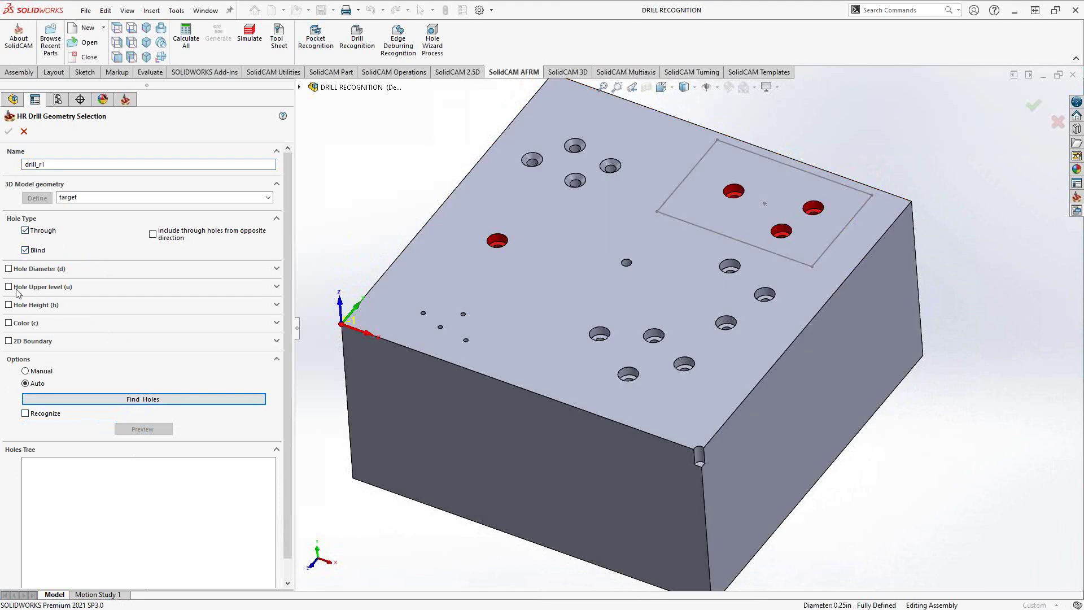
Try the Hole Upper level filter, then switch it back off.
left_click(9, 286)
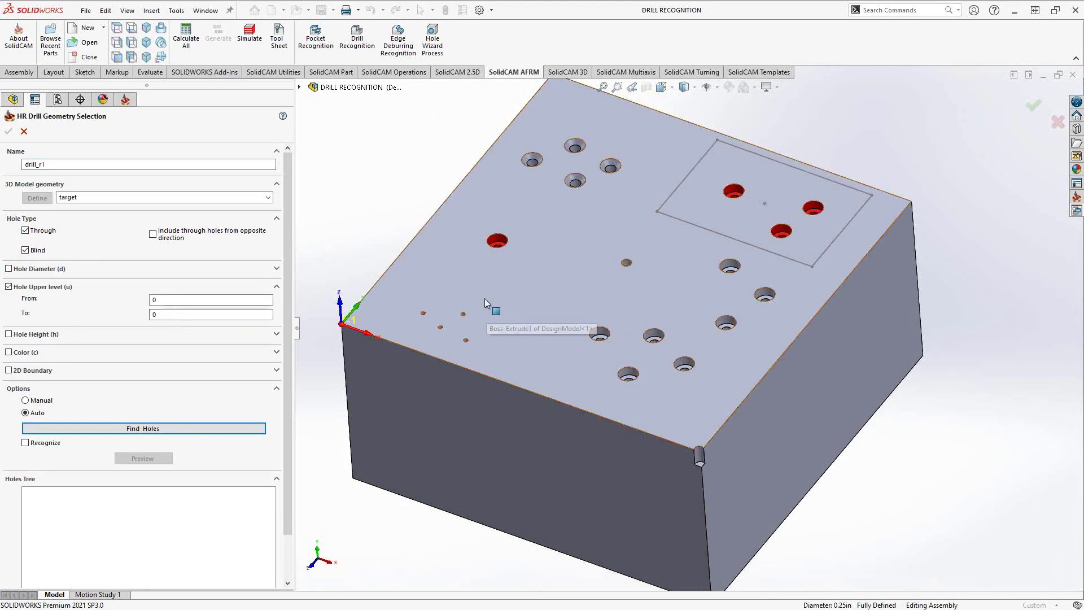
middle_click_drag(504, 300, 508, 275)
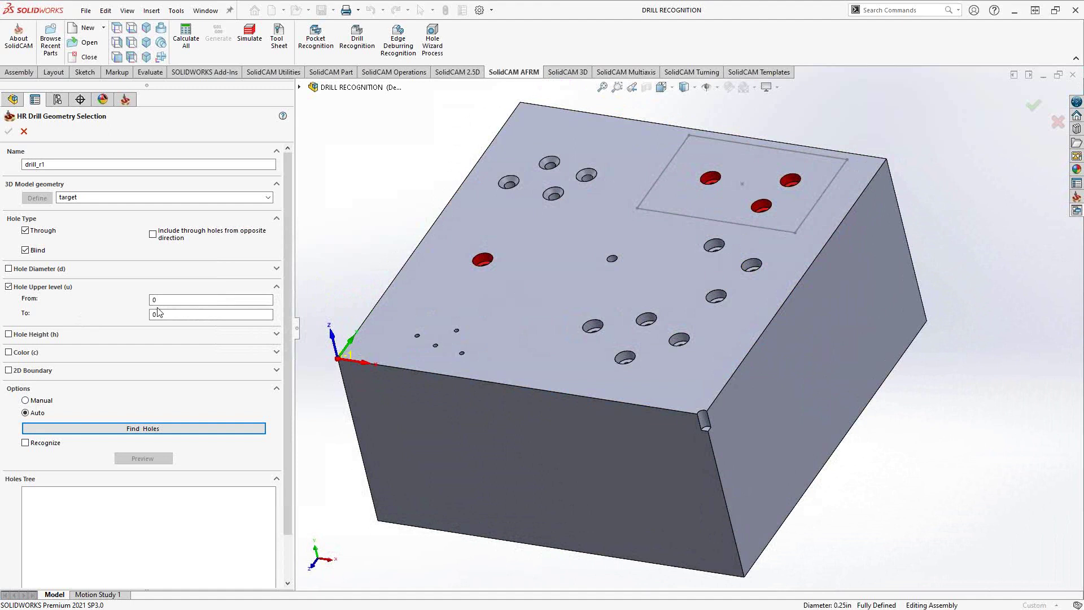
left_click(9, 287)
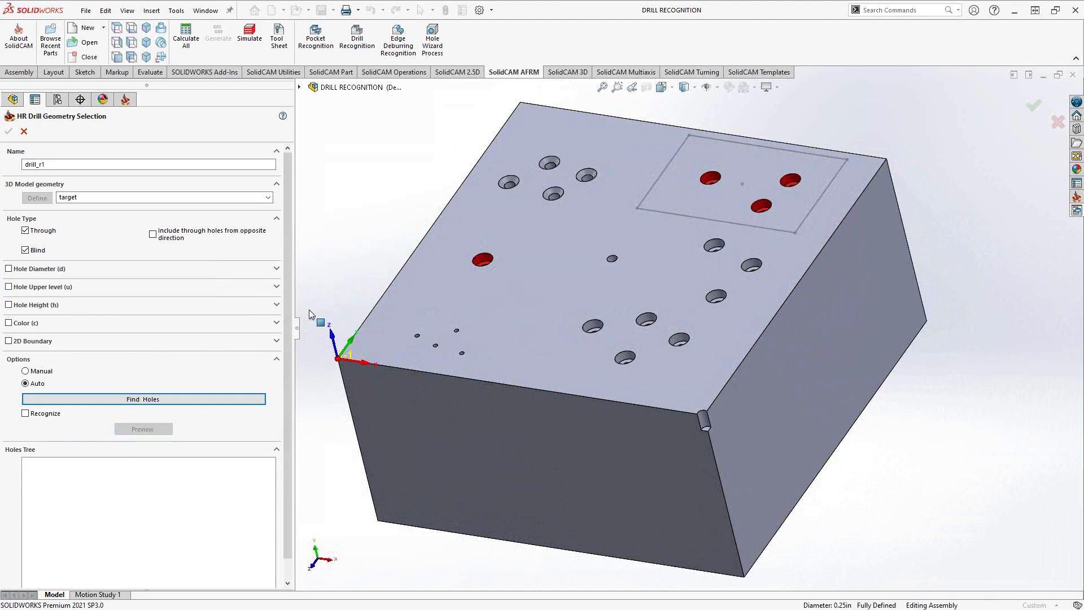
left_click(8, 306)
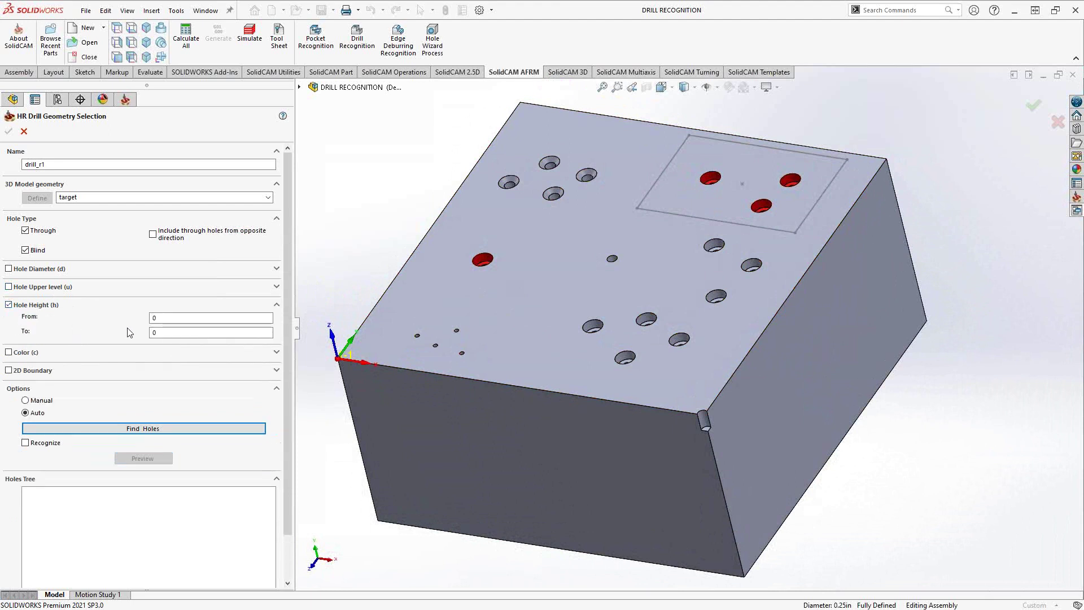
double_click(174, 334)
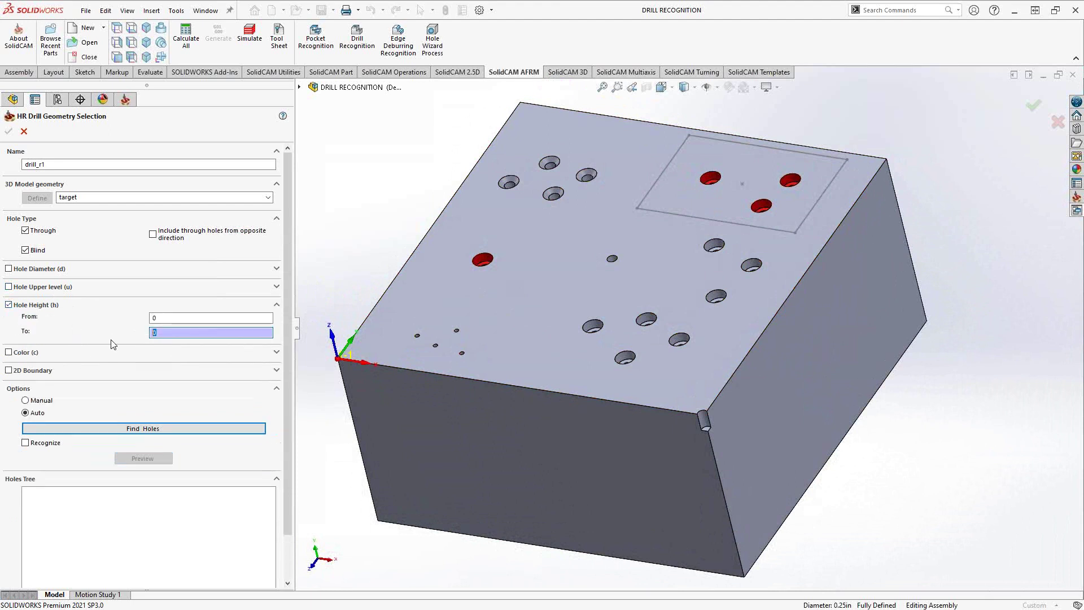
type("1")
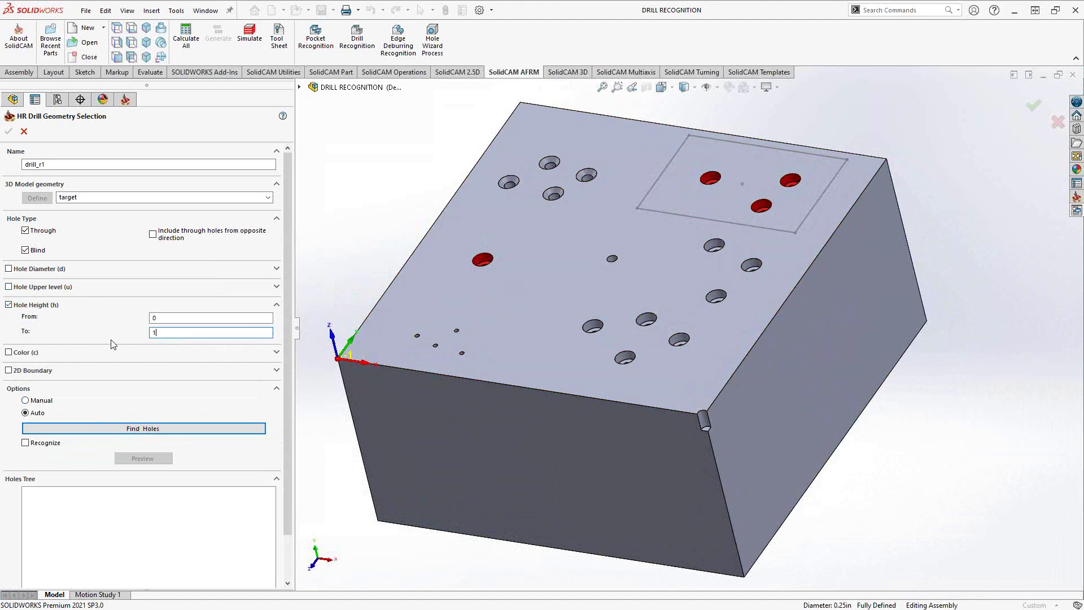
left_click(146, 429)
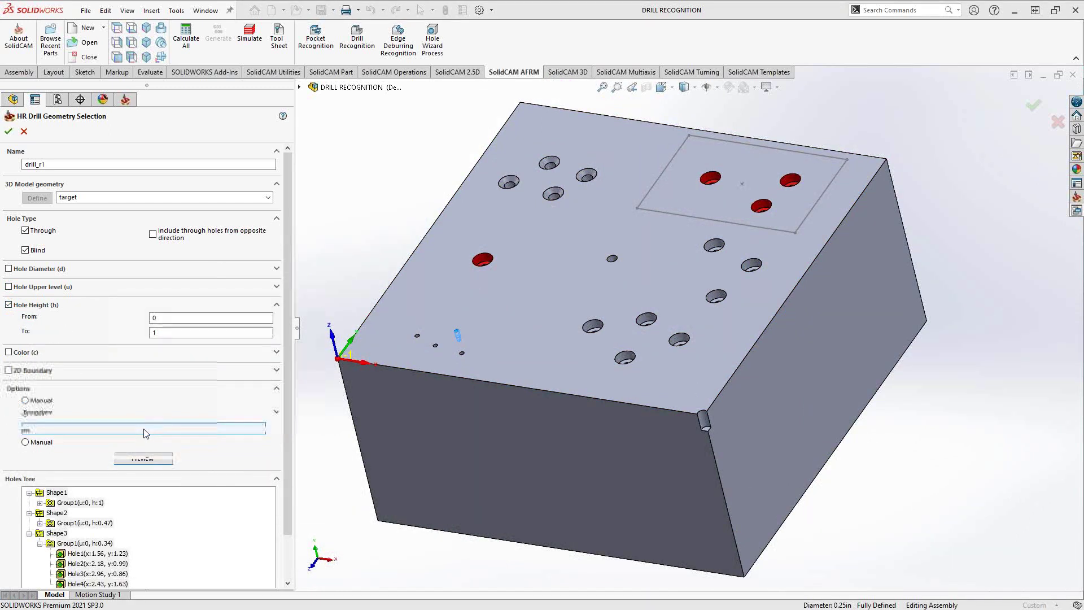
left_click(684, 87)
left_click(685, 145)
mouse_move(568, 207)
middle_mouse_down()
mouse_move(515, 266)
mouse_move(383, 228)
mouse_move(463, 237)
middle_mouse_up()
left_click(692, 90)
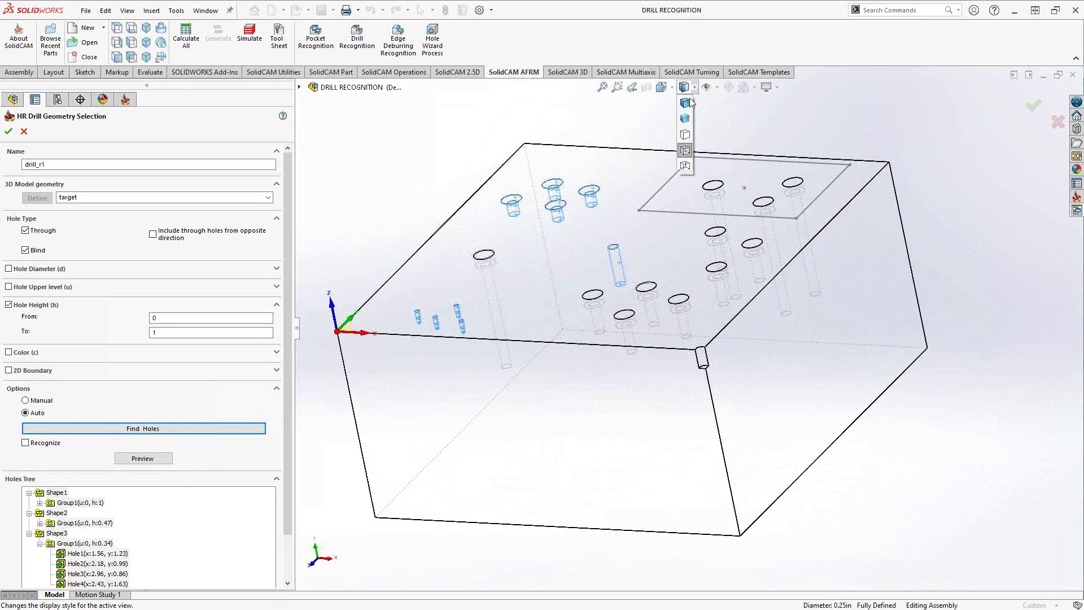
left_click(691, 108)
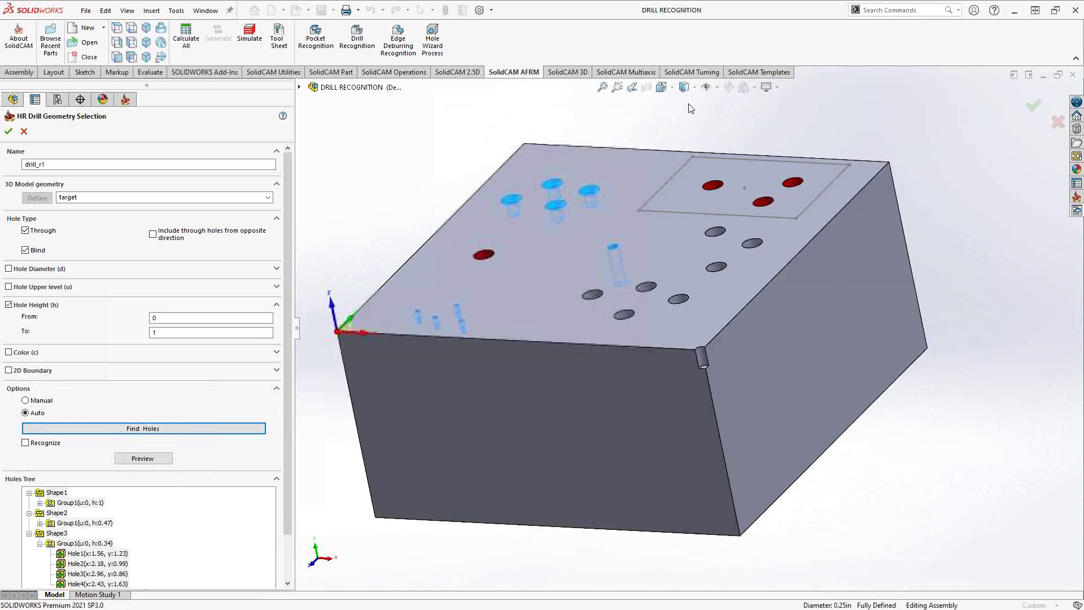
left_click(24, 131)
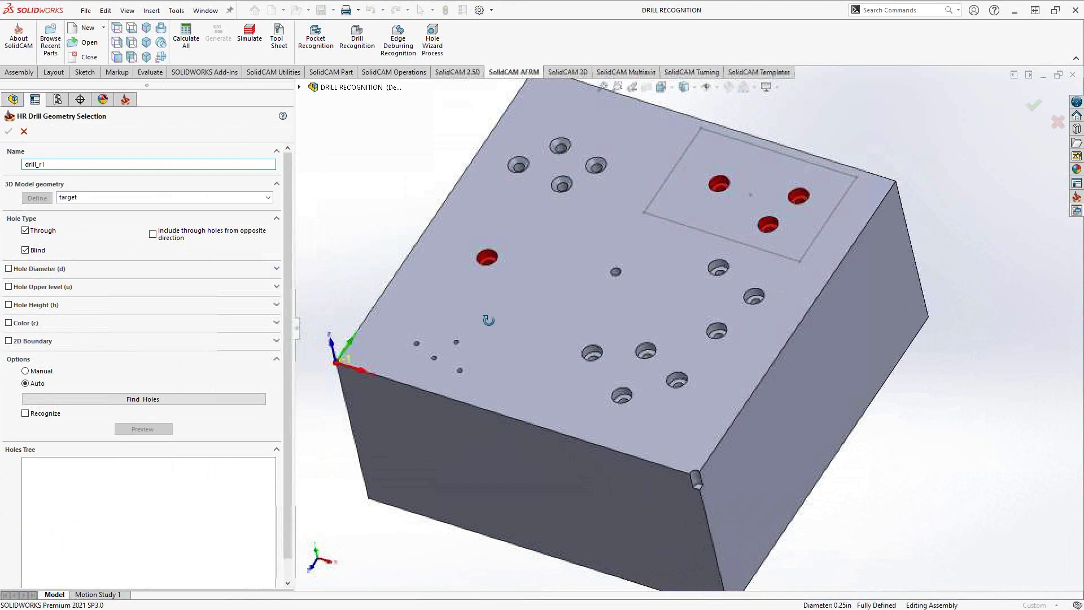
left_click(9, 324)
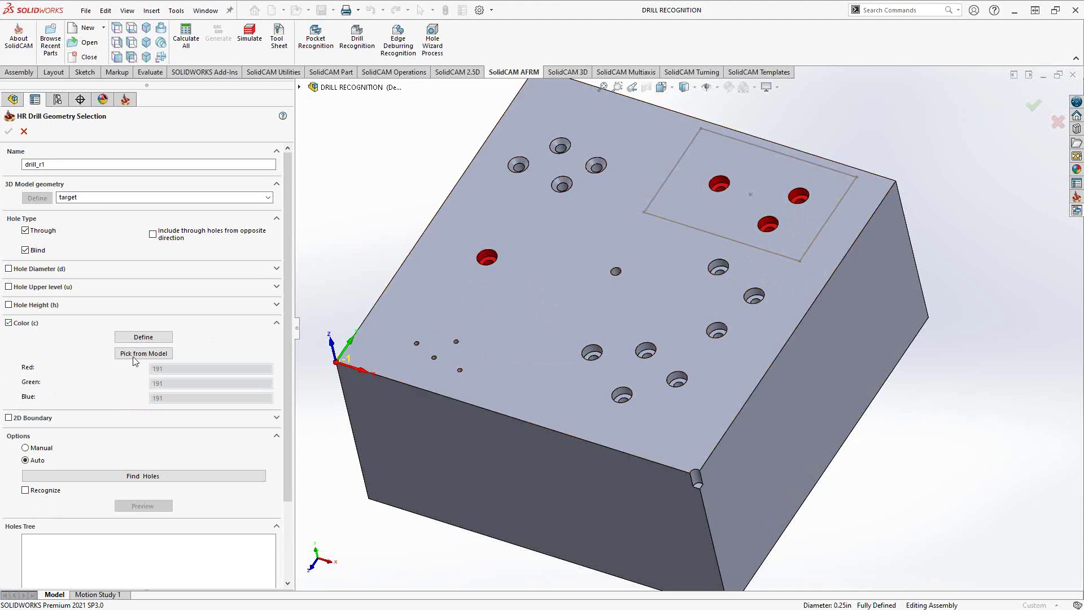
left_click(141, 337)
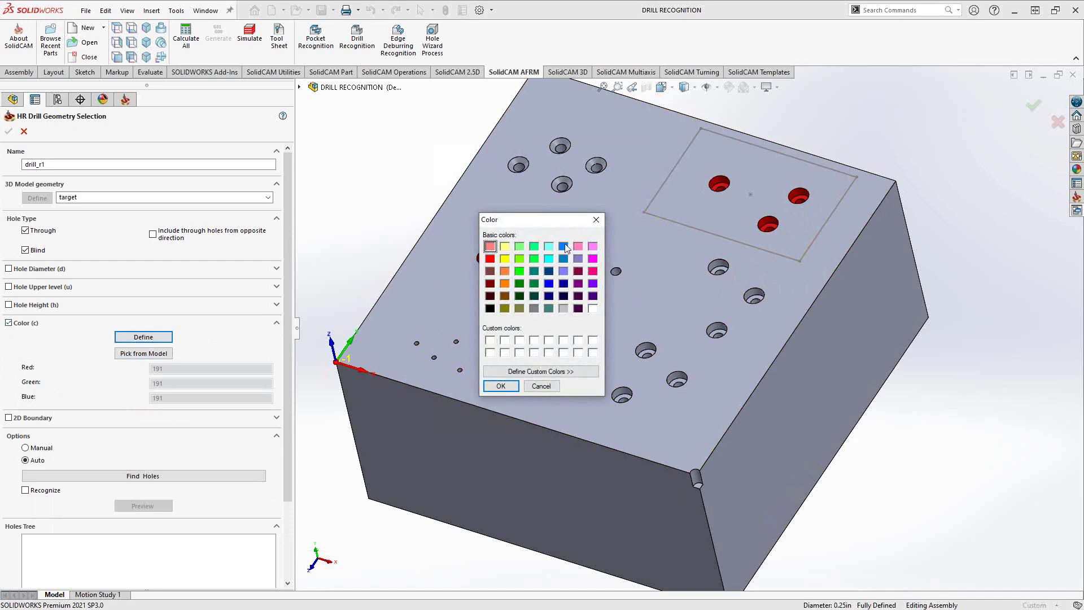
left_click(598, 221)
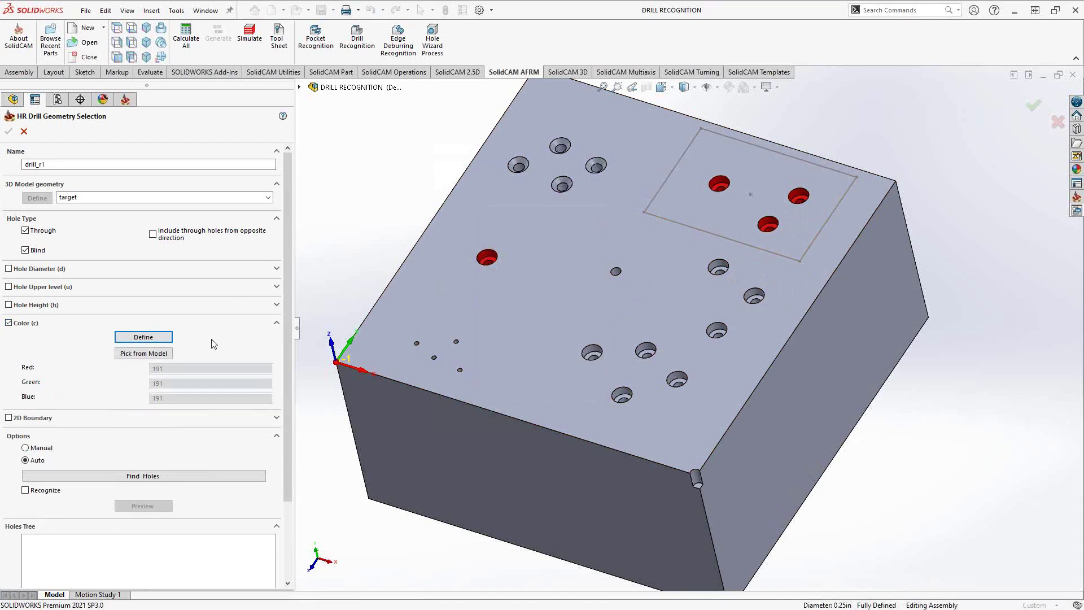
left_click(137, 354)
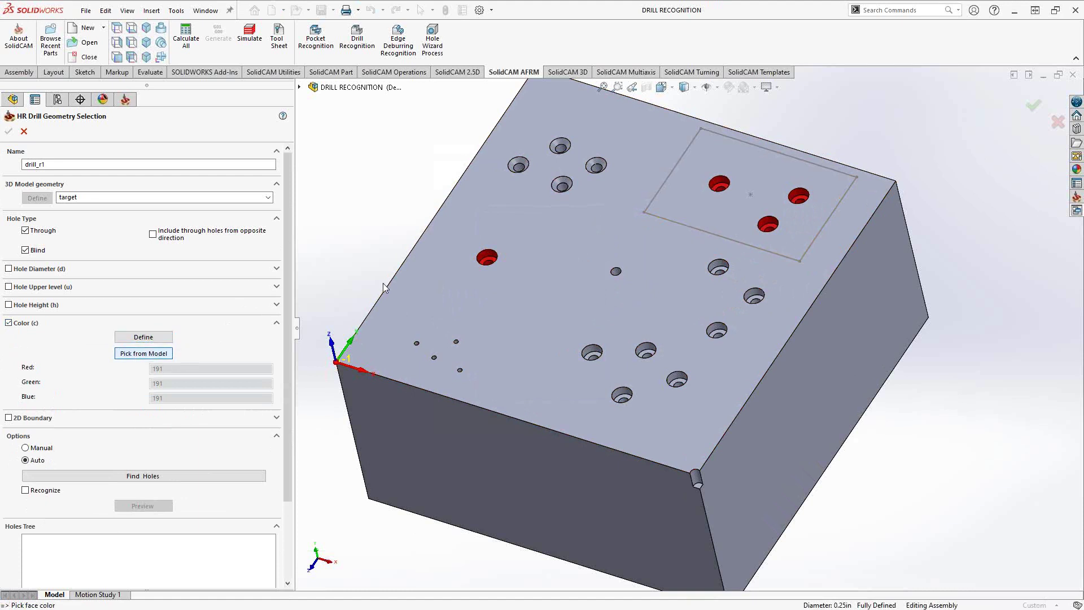
left_click(486, 258)
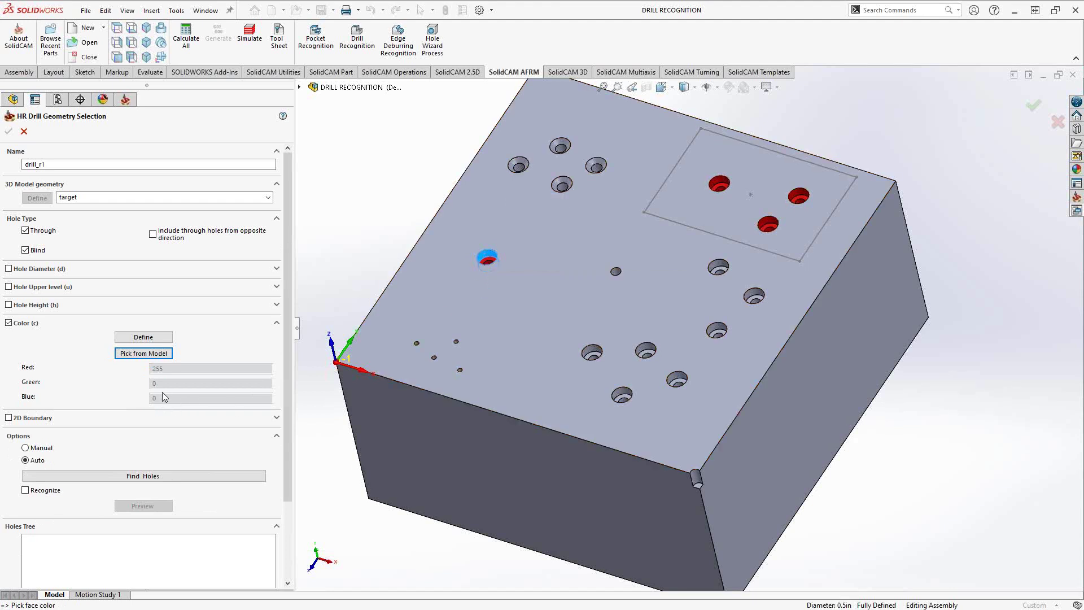
left_click(146, 477)
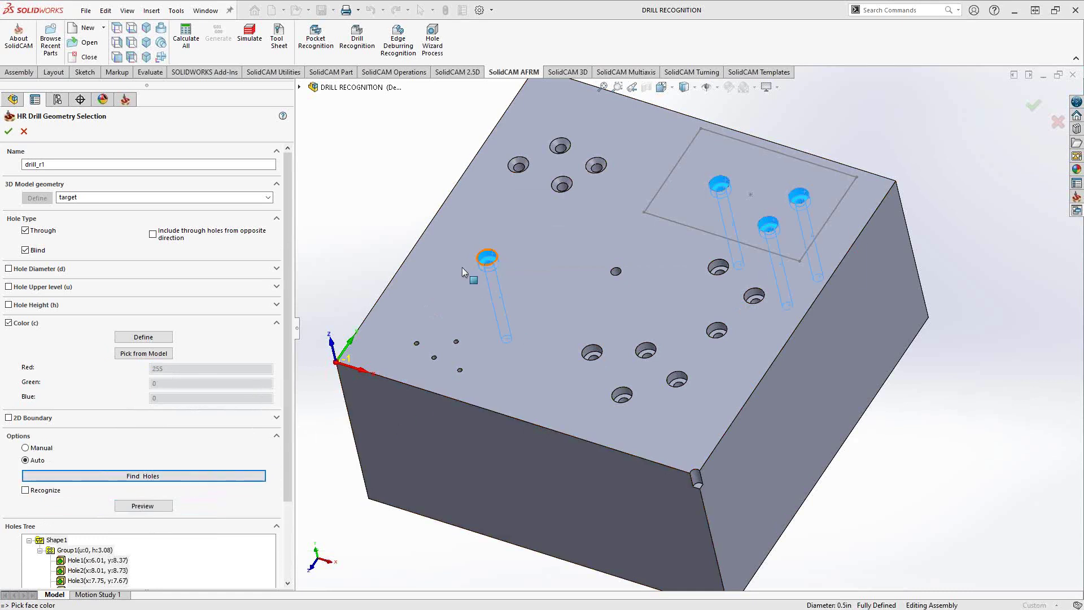
left_click(23, 132)
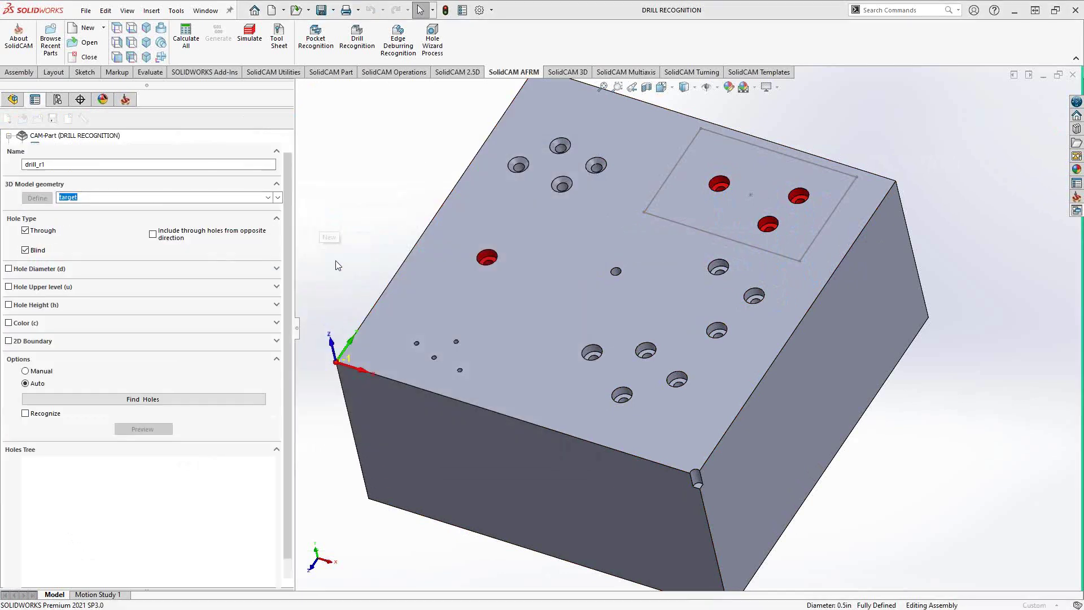
Add a constant-Z 2D boundary from the rectangle chain and find the three holes inside it.
left_click(8, 341)
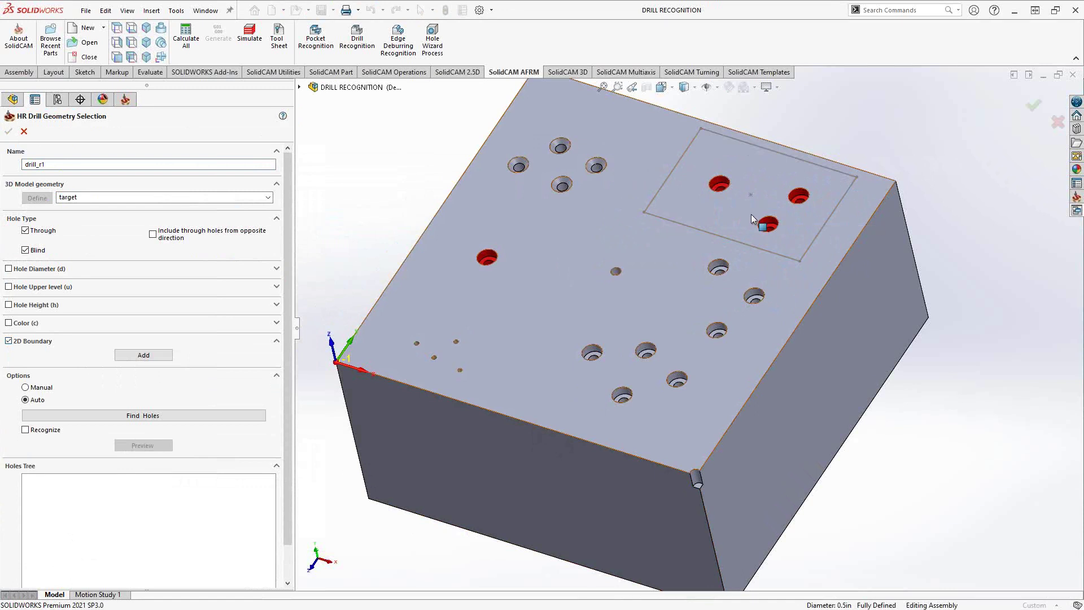
left_click(144, 357)
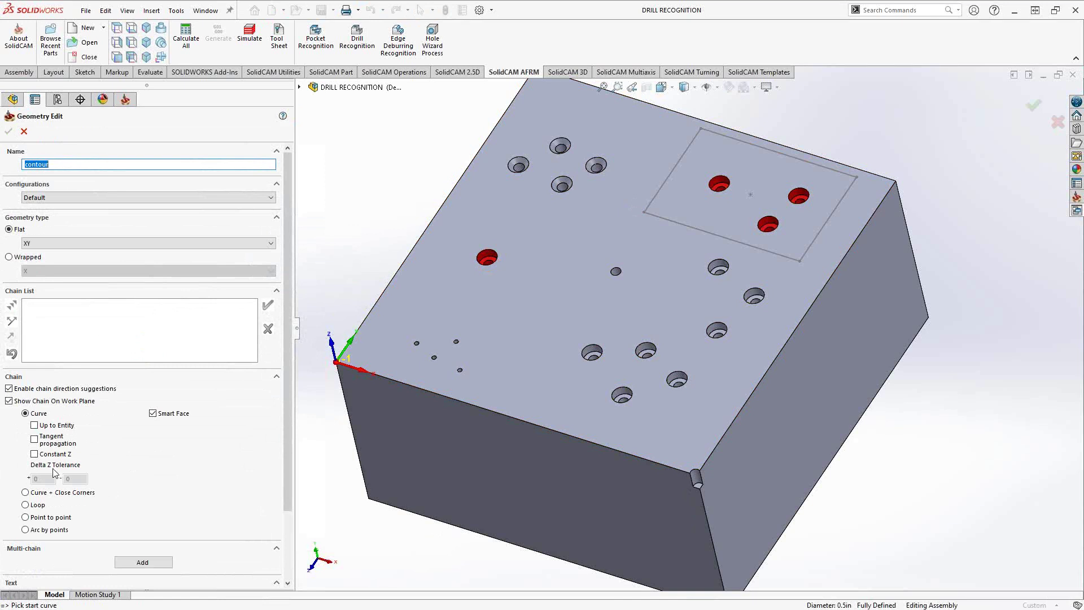
left_click(35, 454)
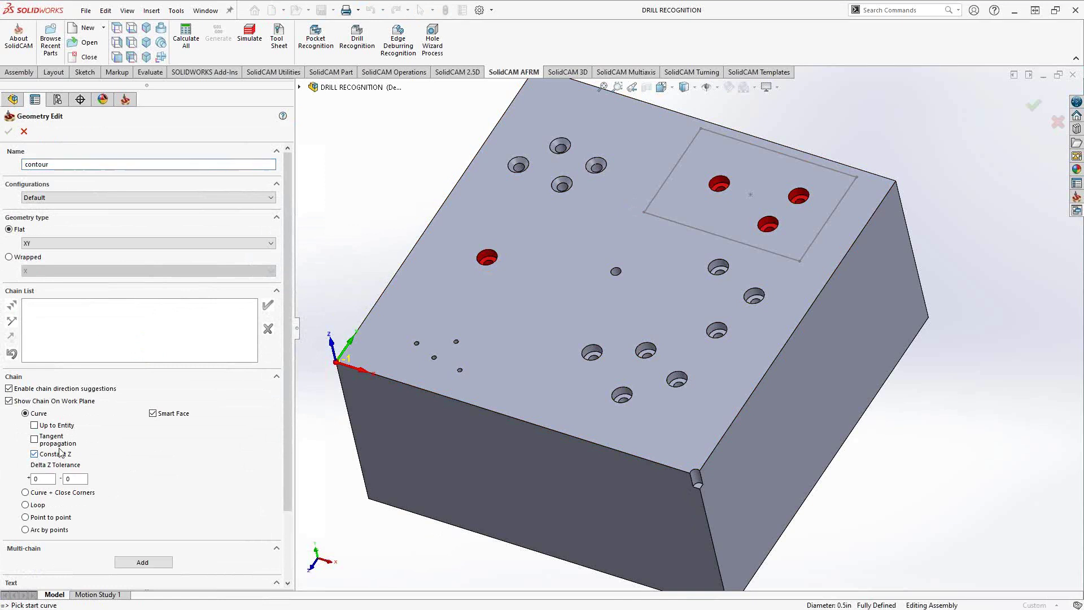
left_click(679, 161)
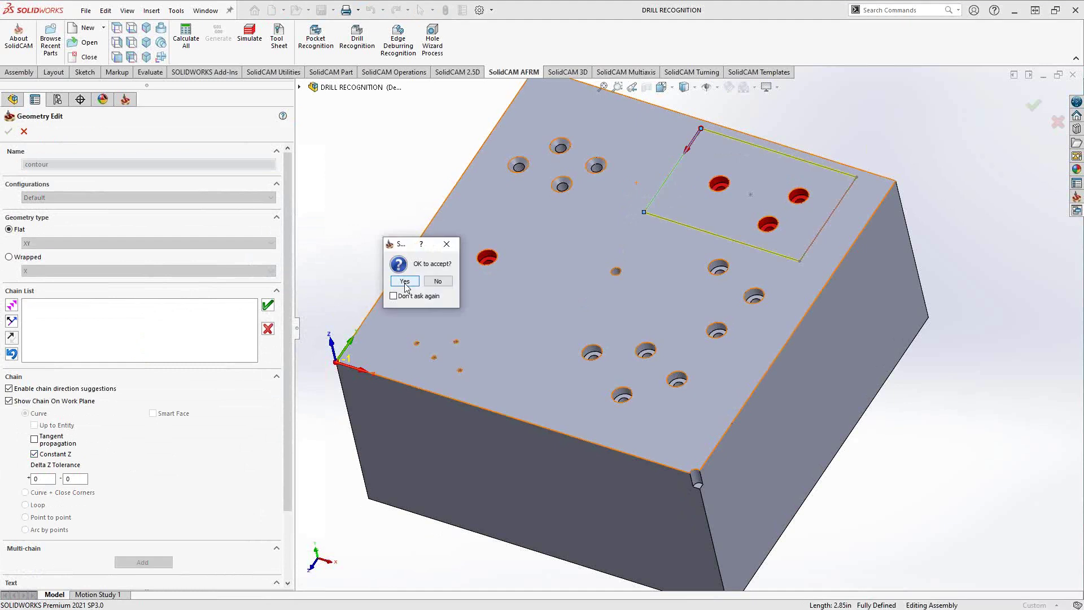
left_click(404, 280)
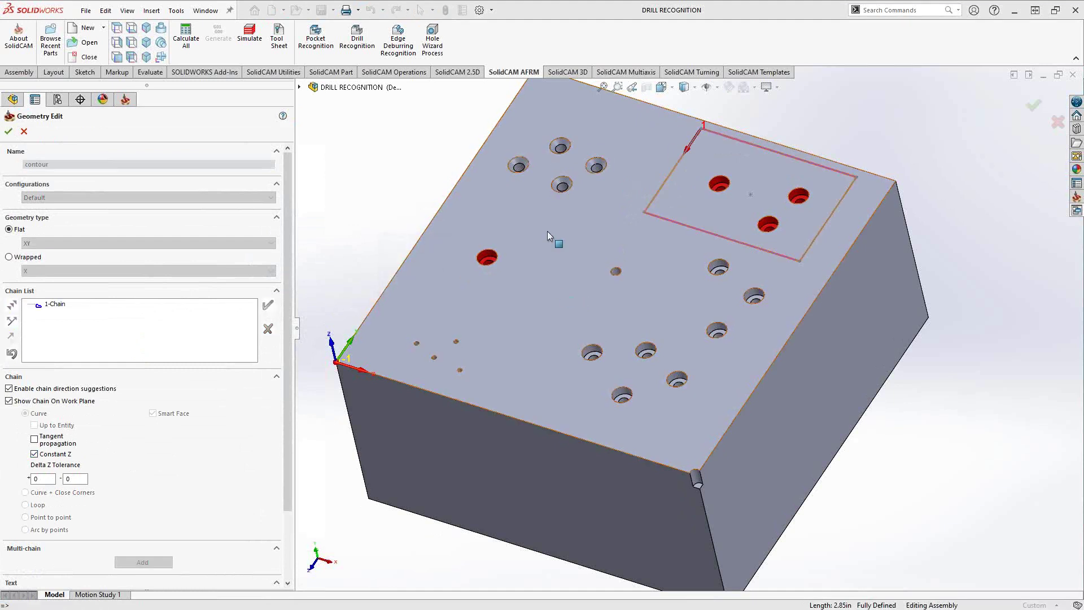
left_click(9, 131)
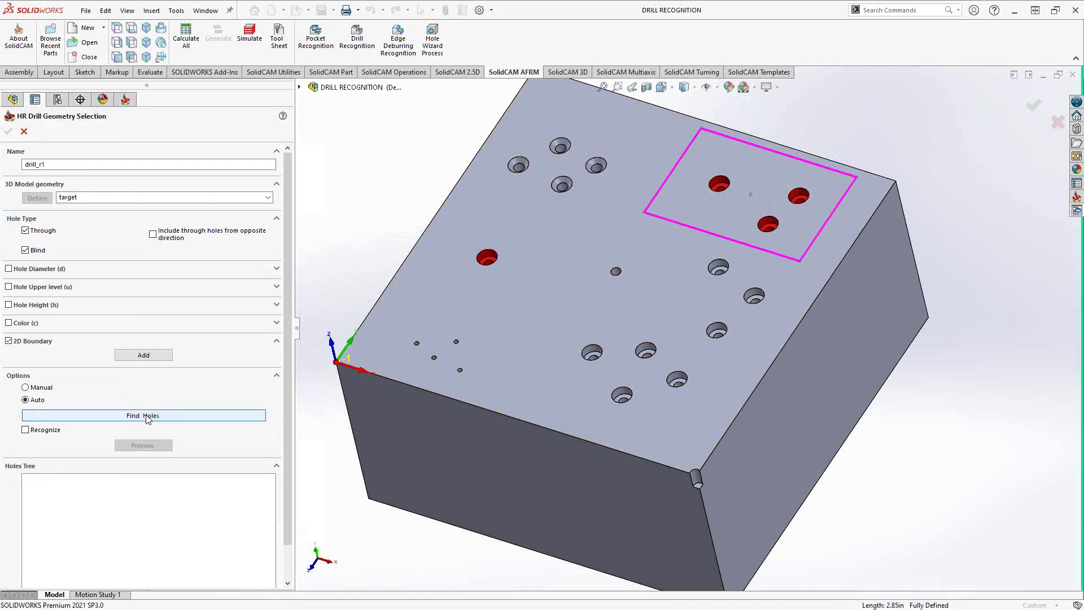
left_click(147, 418)
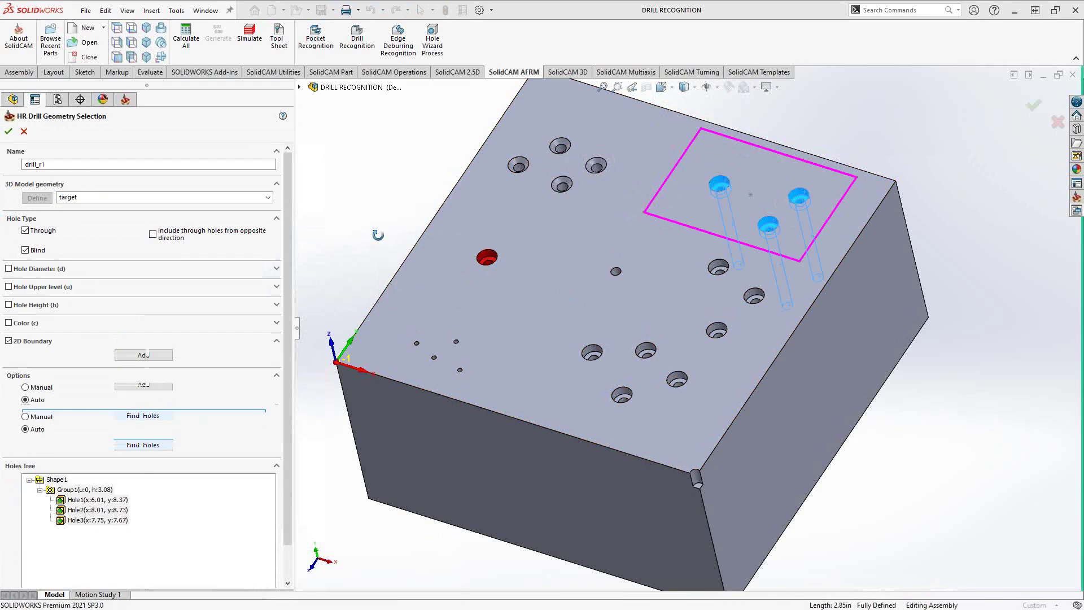
middle_click_drag(376, 233, 390, 259)
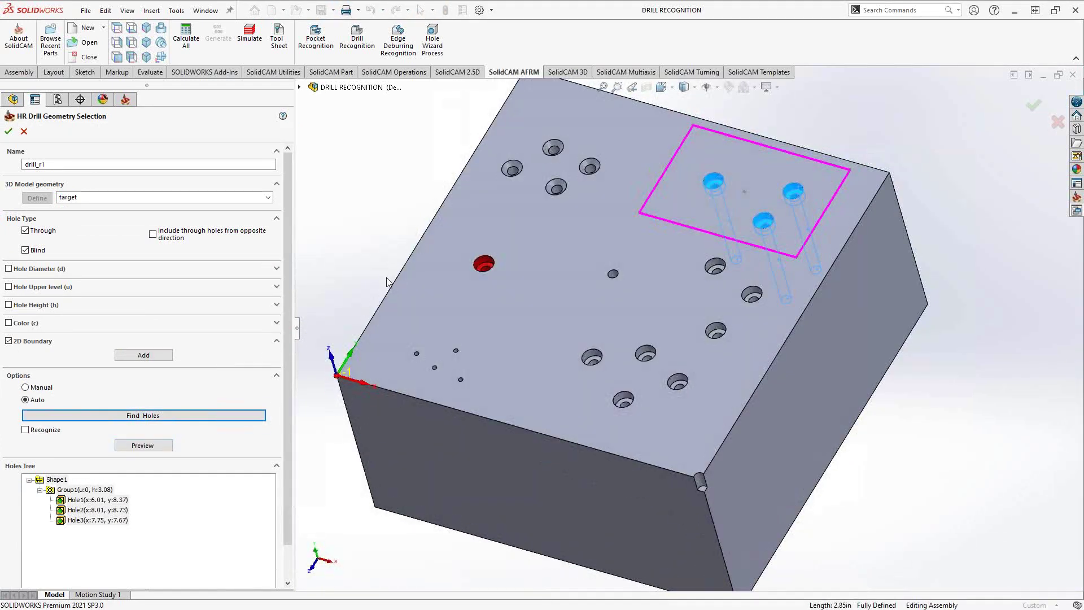
left_click(9, 131)
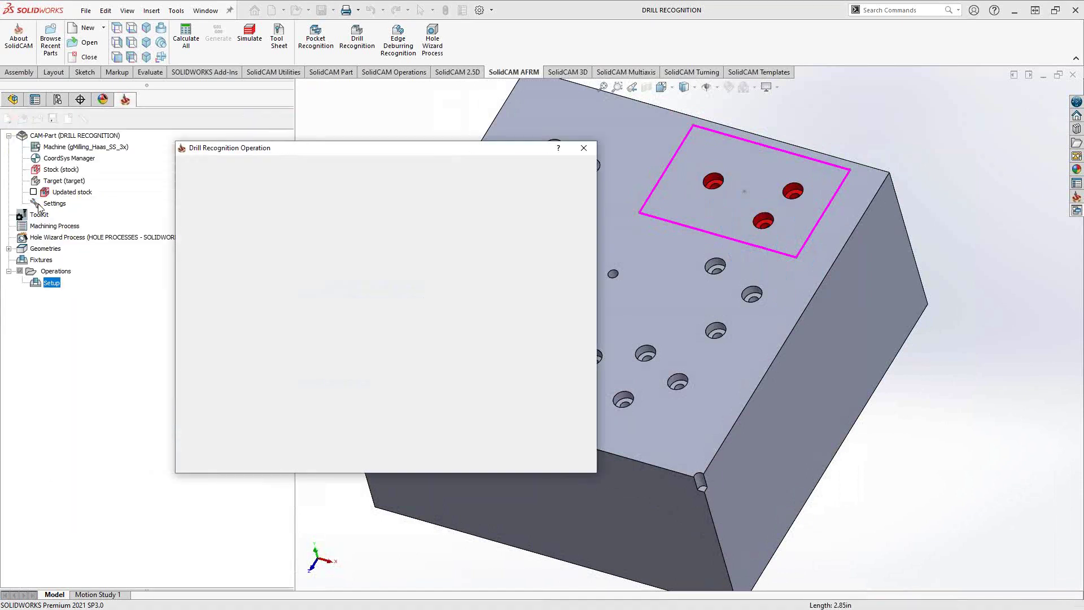
Choose tool 6, the 0.089 drill, from the tool library for the operation.
left_click(217, 207)
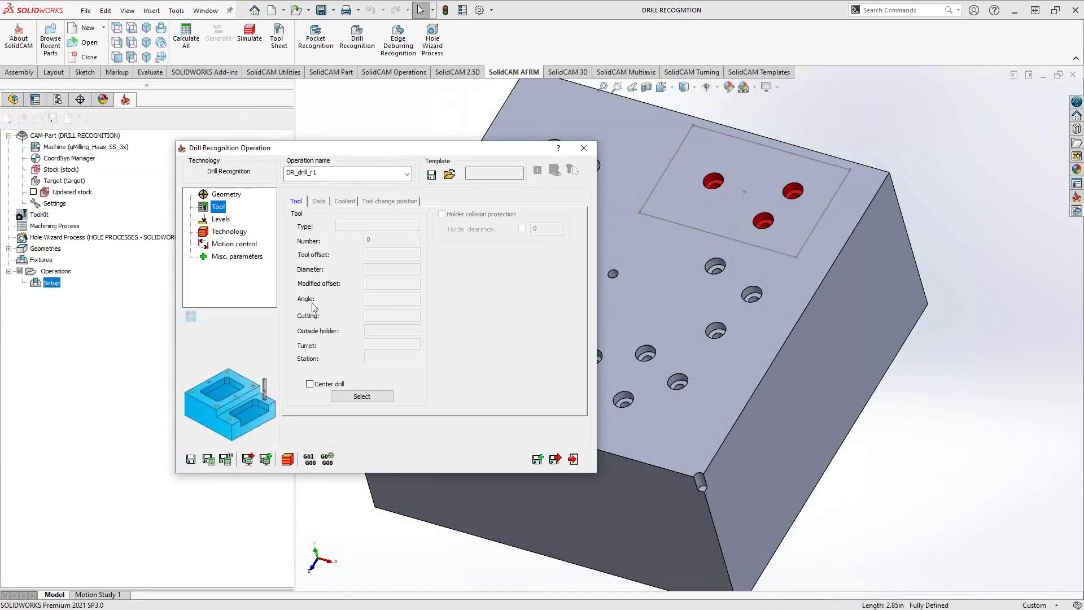
left_click(364, 397)
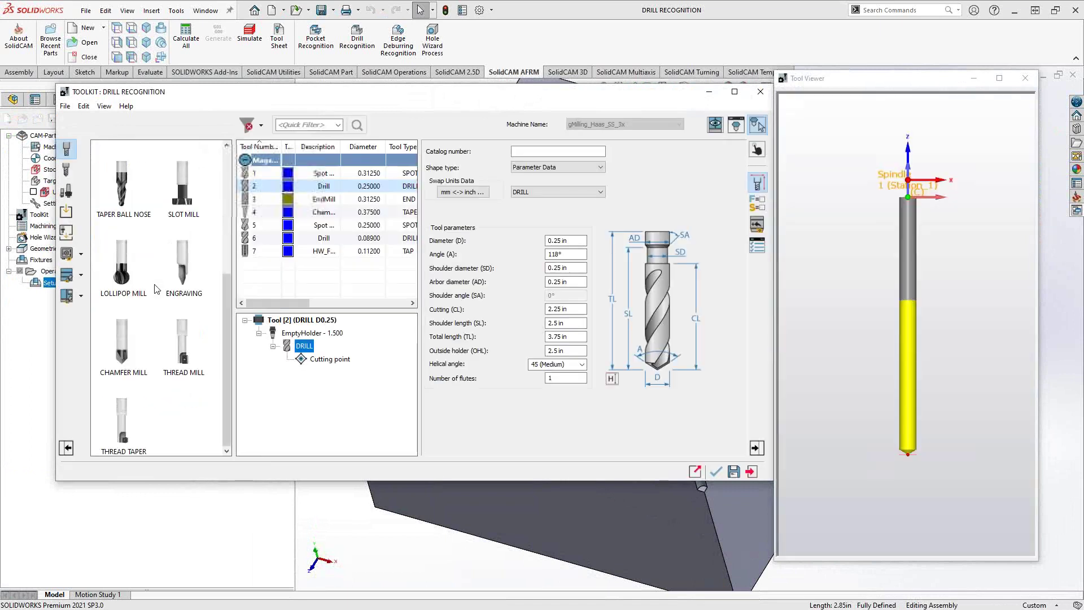
scroll(157, 289, "down", 3)
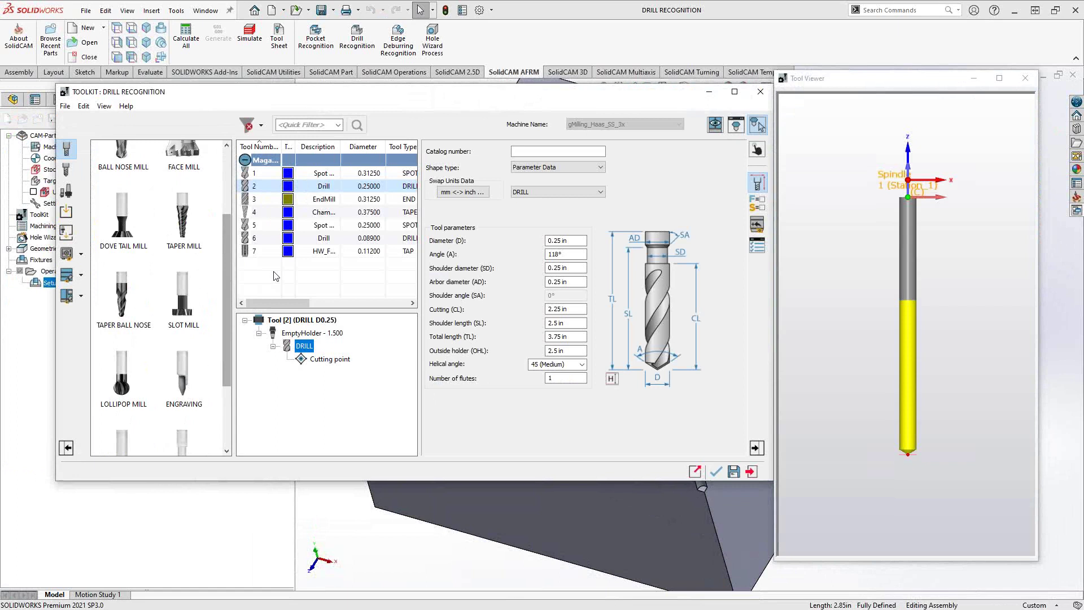
left_click(259, 240)
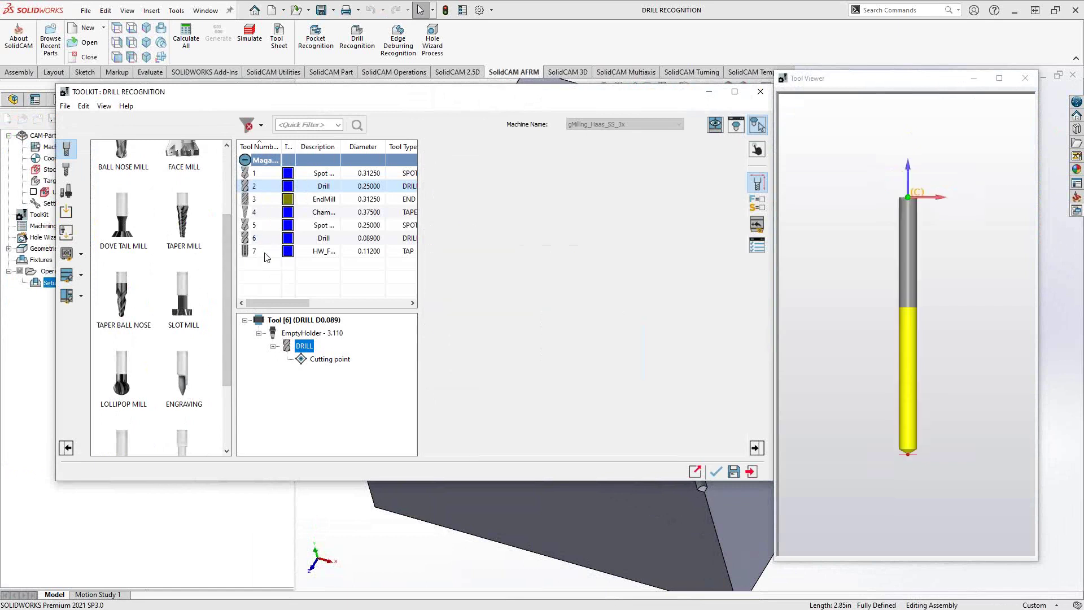
left_click(716, 473)
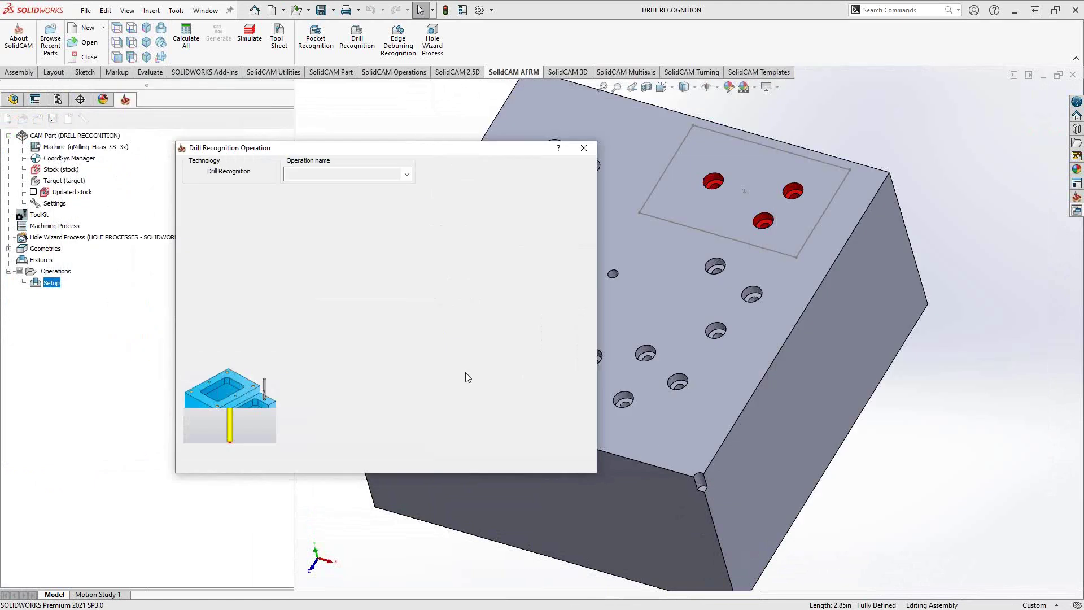
On the Levels page, with clearance level 1 and safety distance 0.1, open Depth edit.
left_click(221, 220)
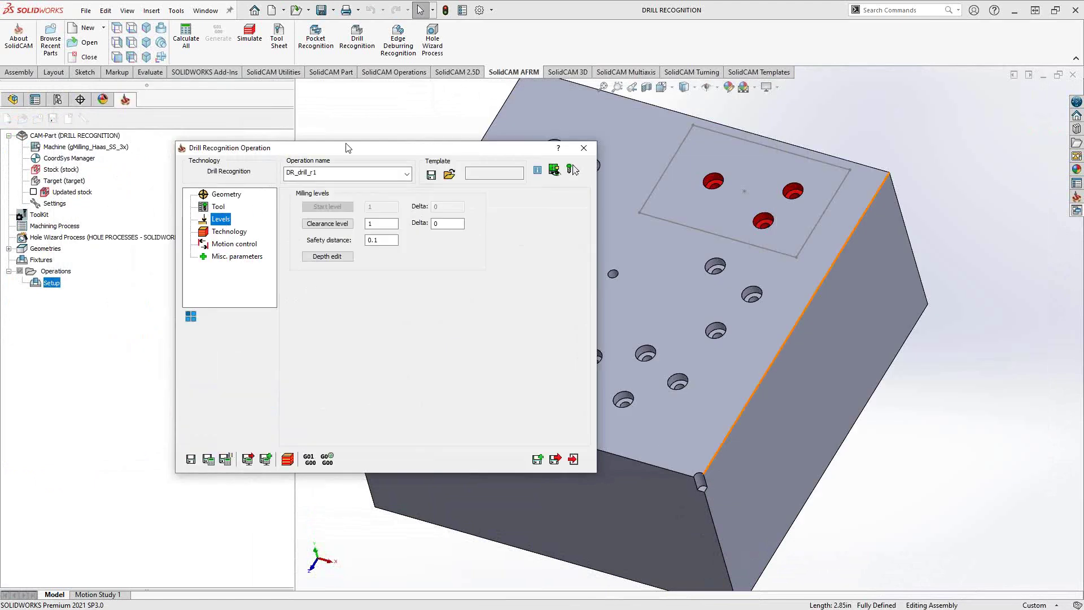
left_click_drag(347, 147, 279, 115)
middle_click_drag(628, 228, 618, 255)
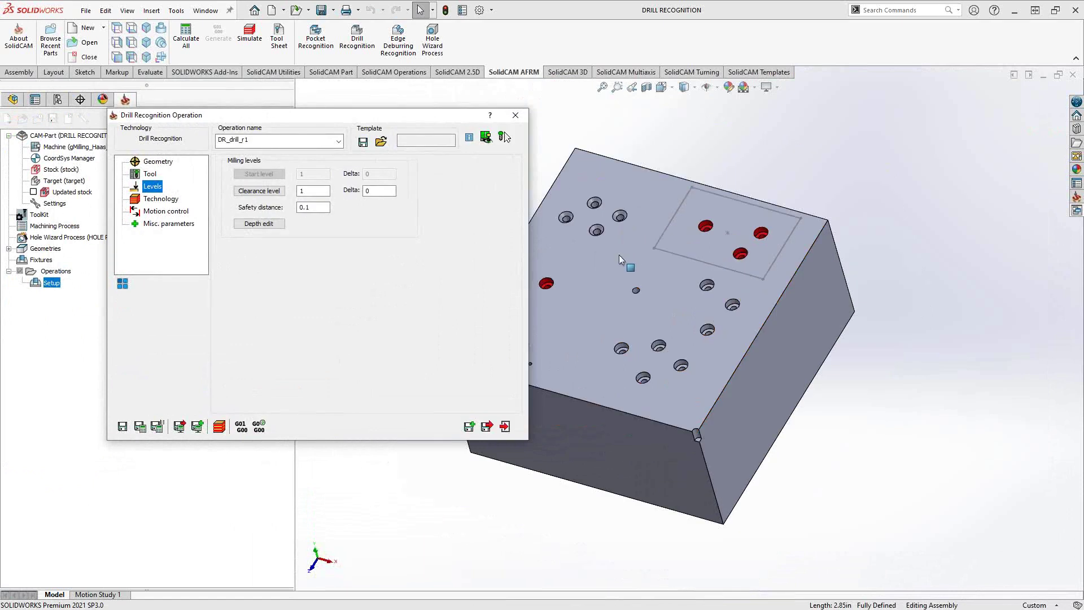
middle_click_drag(705, 275, 669, 270)
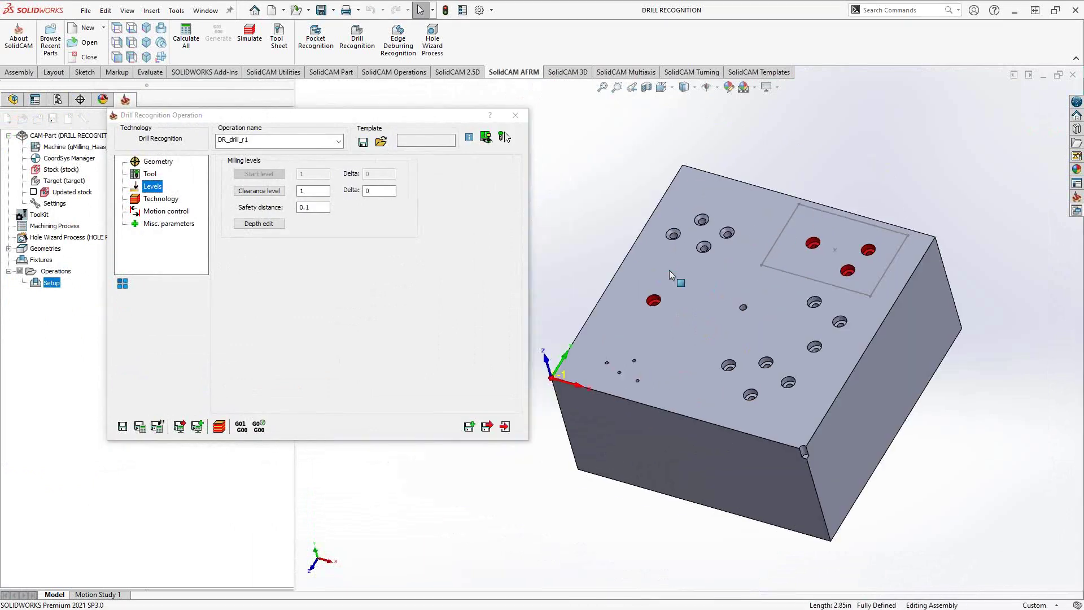
mouse_move(297, 206)
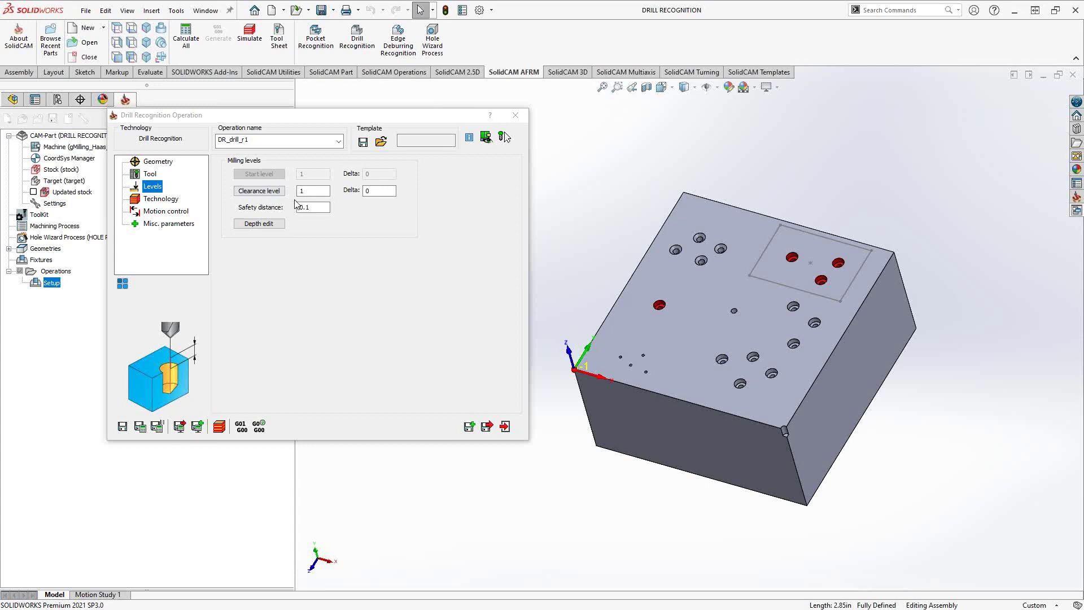
left_click(259, 224)
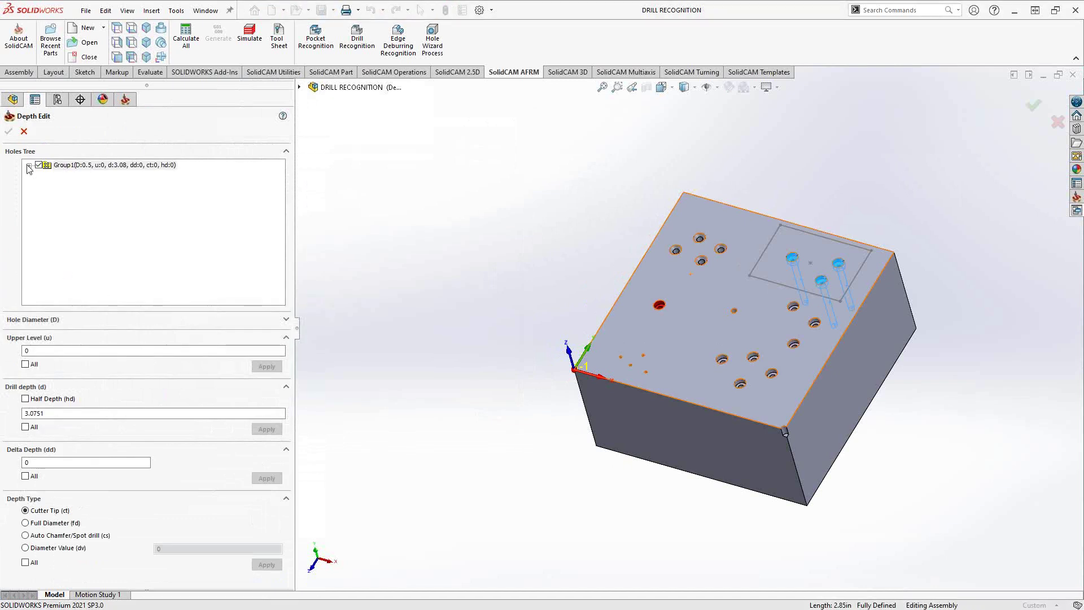
Expand the hole group, show hidden lines, and enter a drill depth of 1 for Hole1.
left_click(28, 166)
left_click(75, 176)
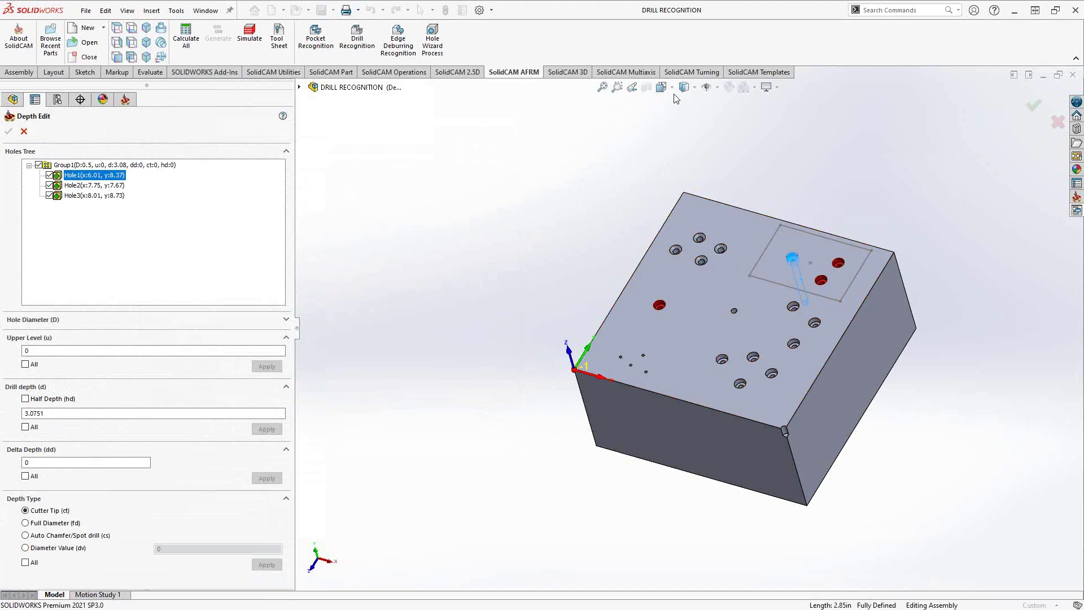
left_click(694, 92)
left_click(684, 152)
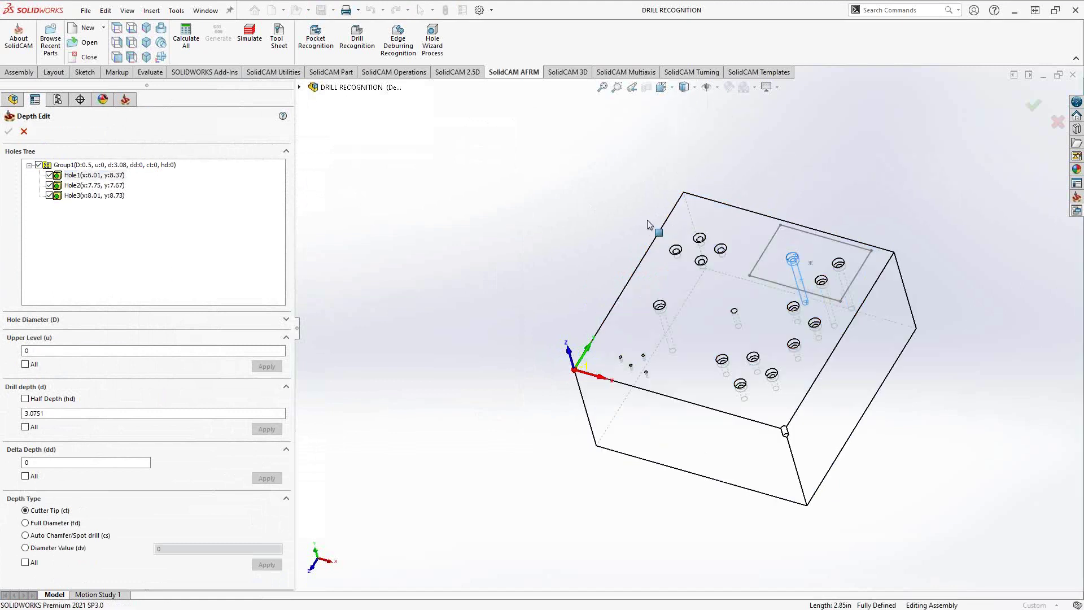
middle_click_drag(647, 219, 720, 244)
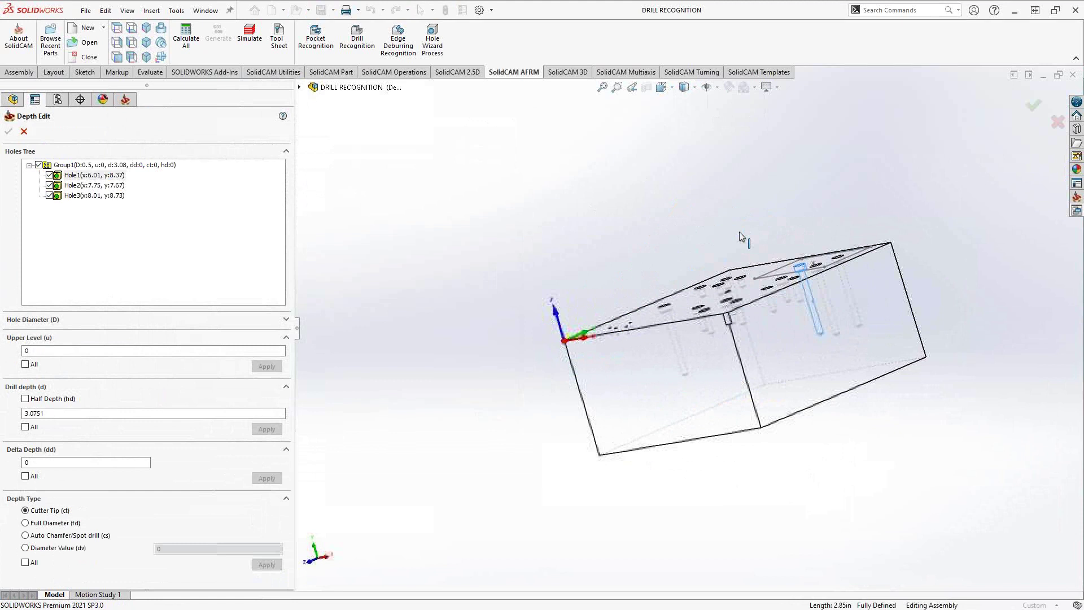
scroll(814, 323, "down", 5)
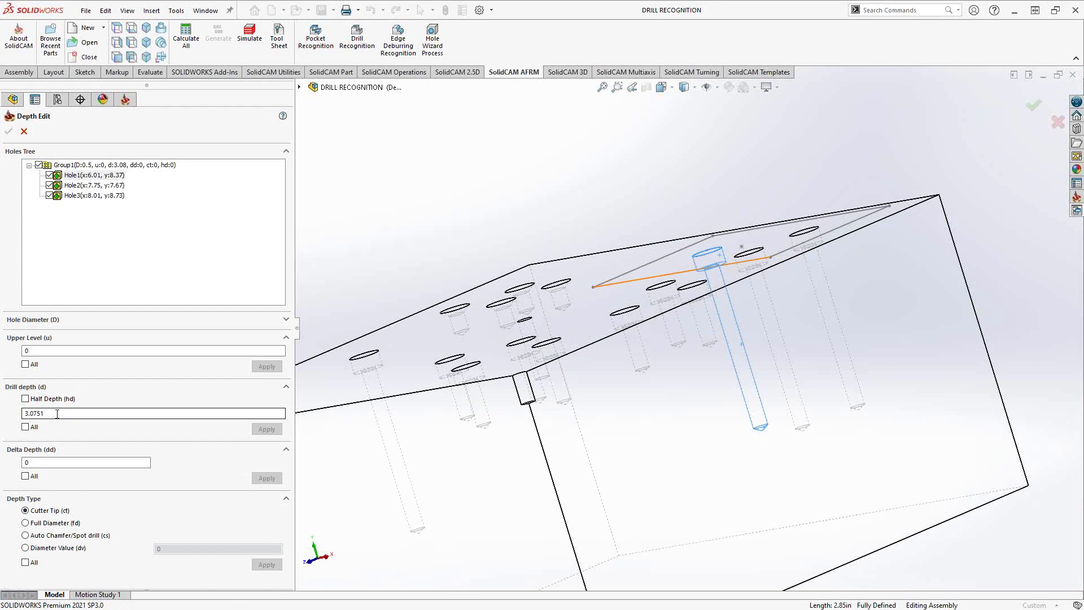
left_click_drag(57, 413, 19, 421)
type("1")
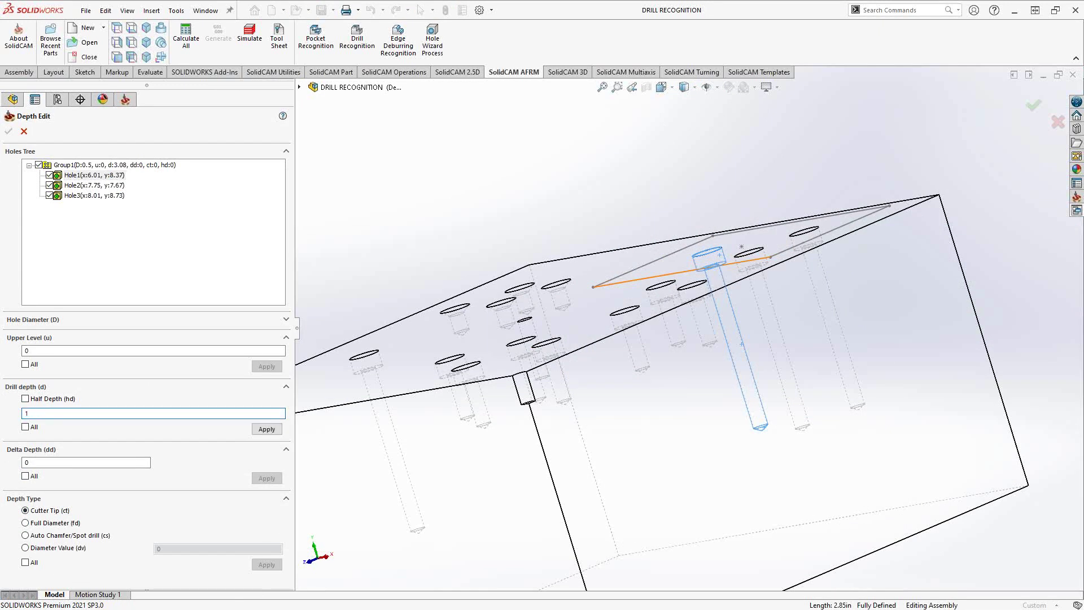
left_click(106, 187)
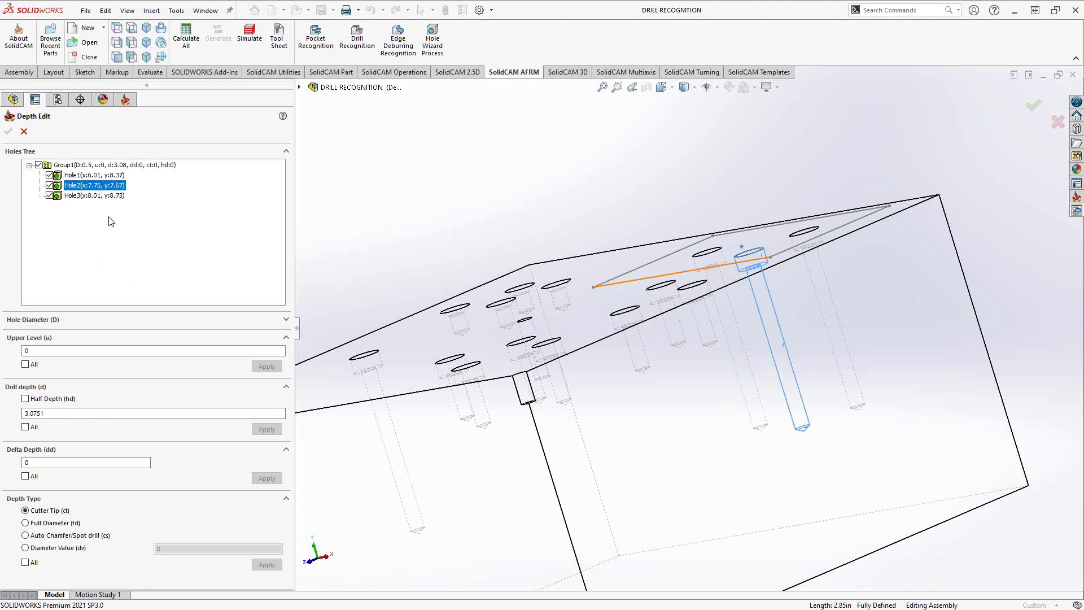
Set Hole3's drill depth to 0.5 and apply it.
left_click(74, 195)
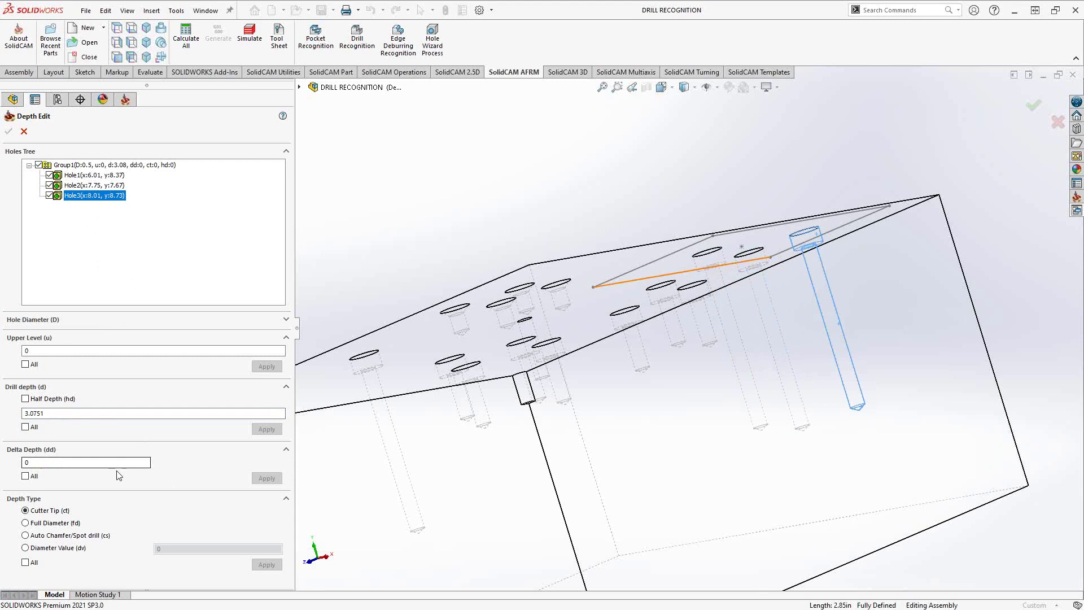
left_click(26, 413)
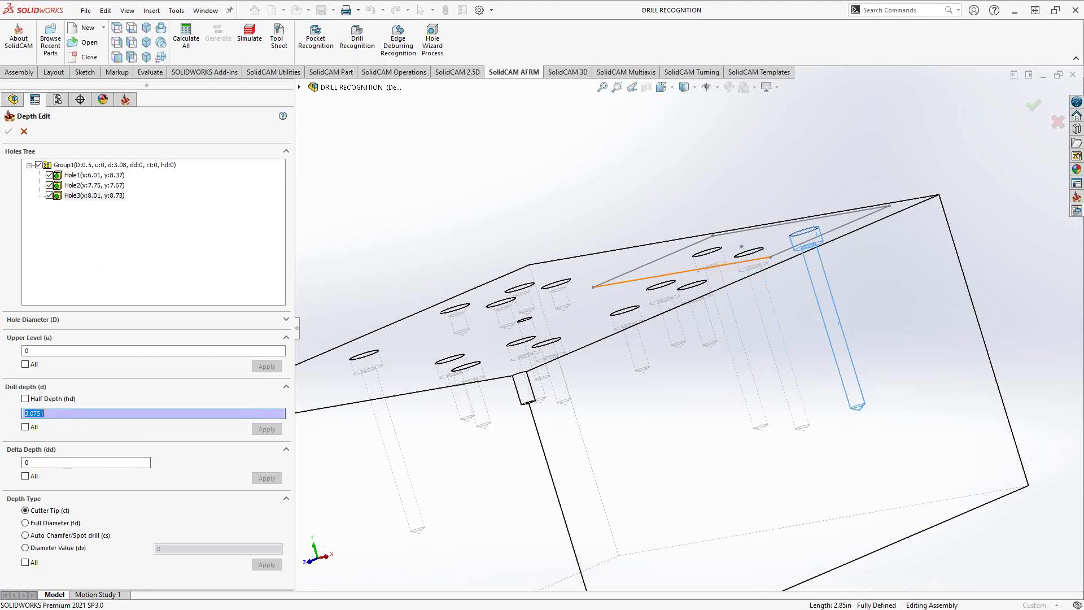
type(".5")
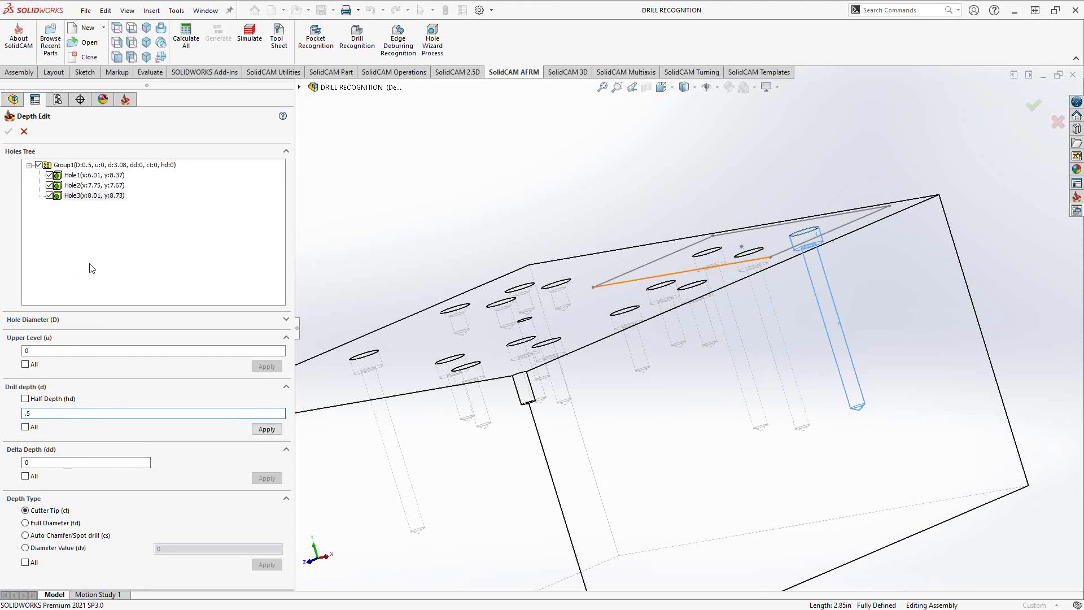
left_click(266, 429)
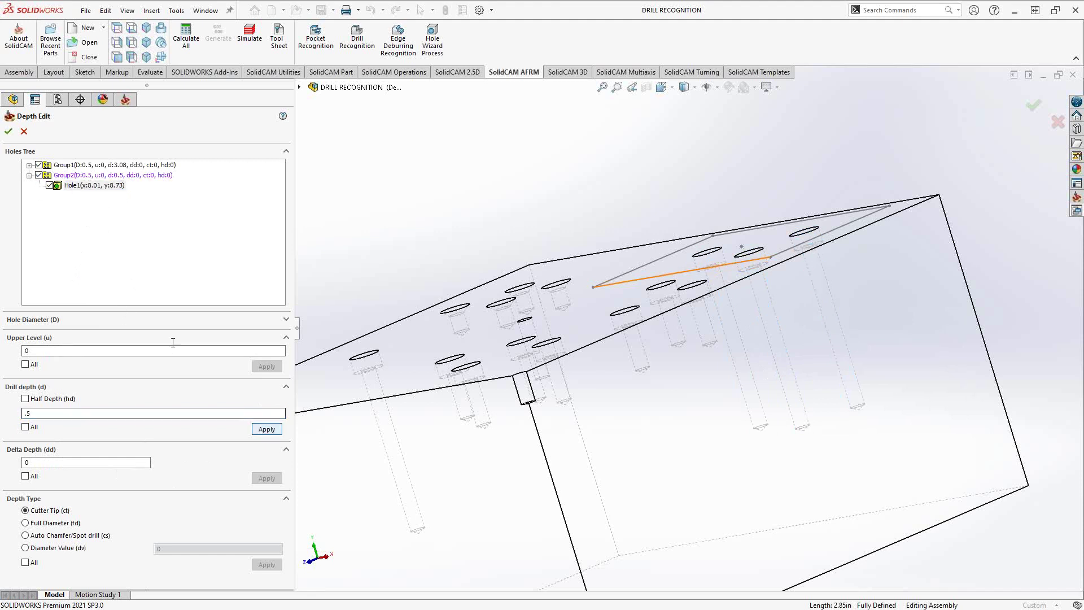
Give Hole1 a drill depth of 1, apply it, and confirm the hole depths.
left_click(28, 164)
left_click(29, 165)
left_click(85, 175)
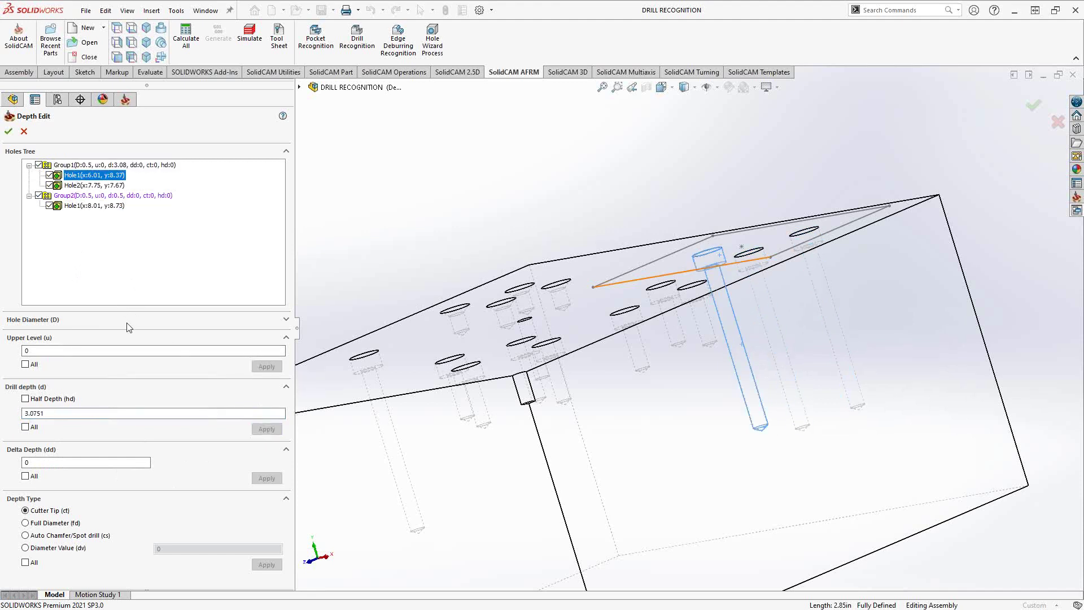
double_click(53, 414)
type("1")
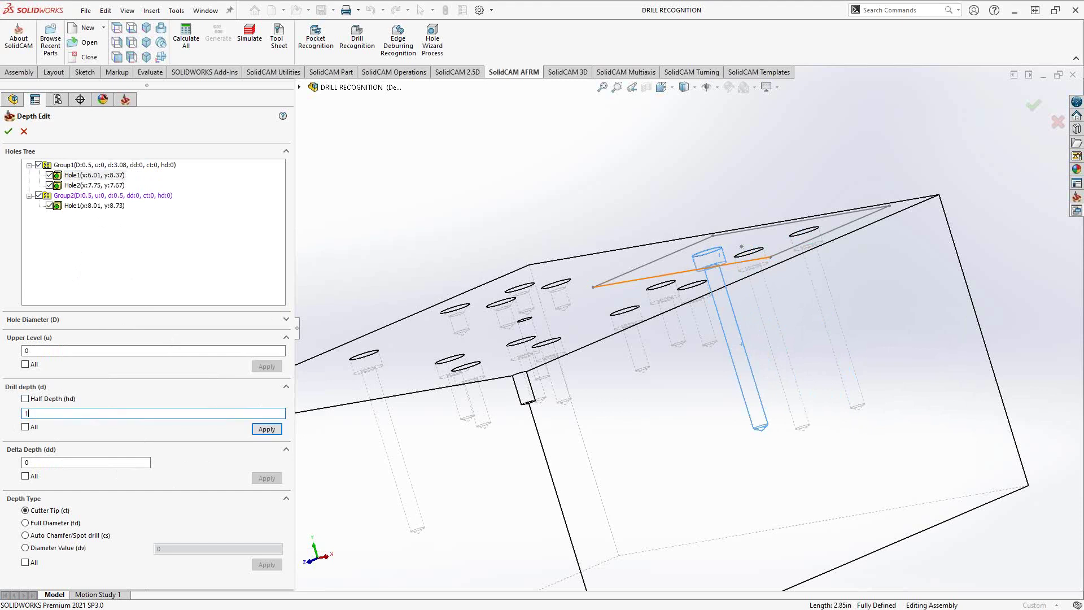
left_click(266, 429)
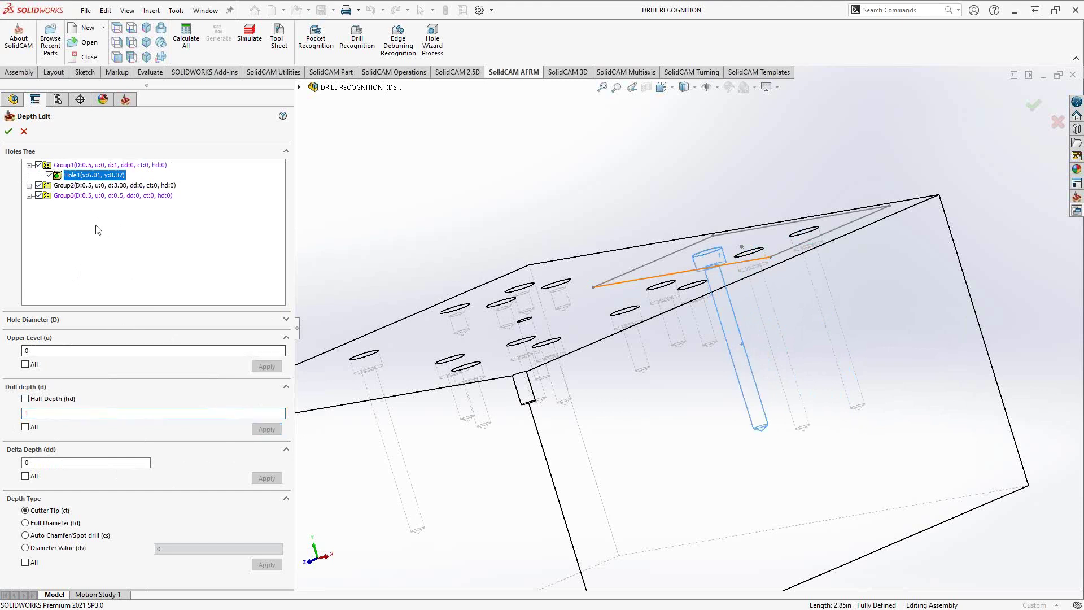
left_click(8, 130)
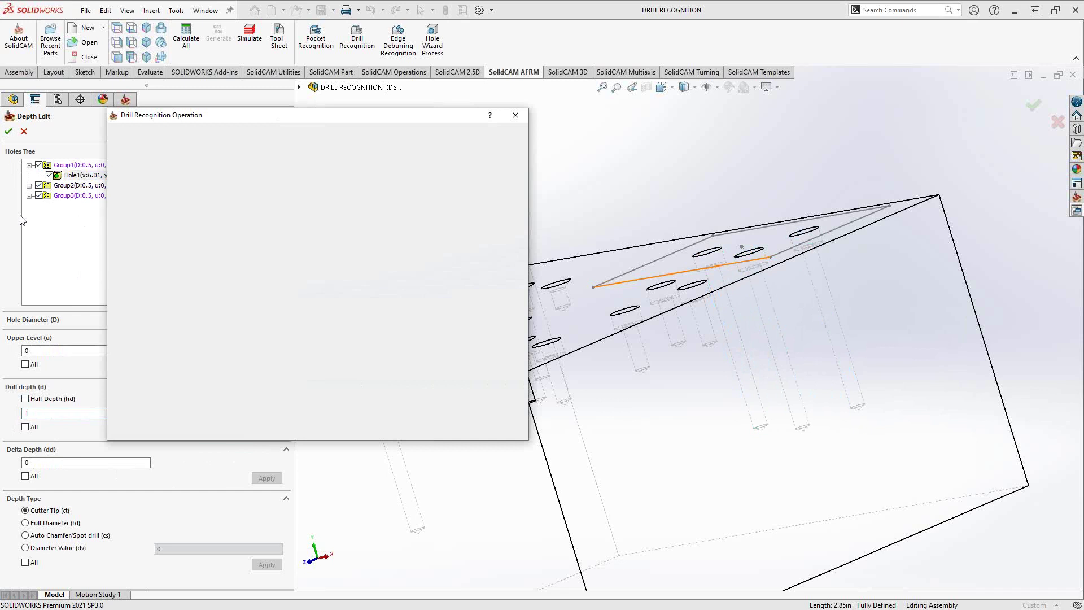
On the Technology page, try Shortest and Advanced hole sorting, then return to Default.
left_click(162, 201)
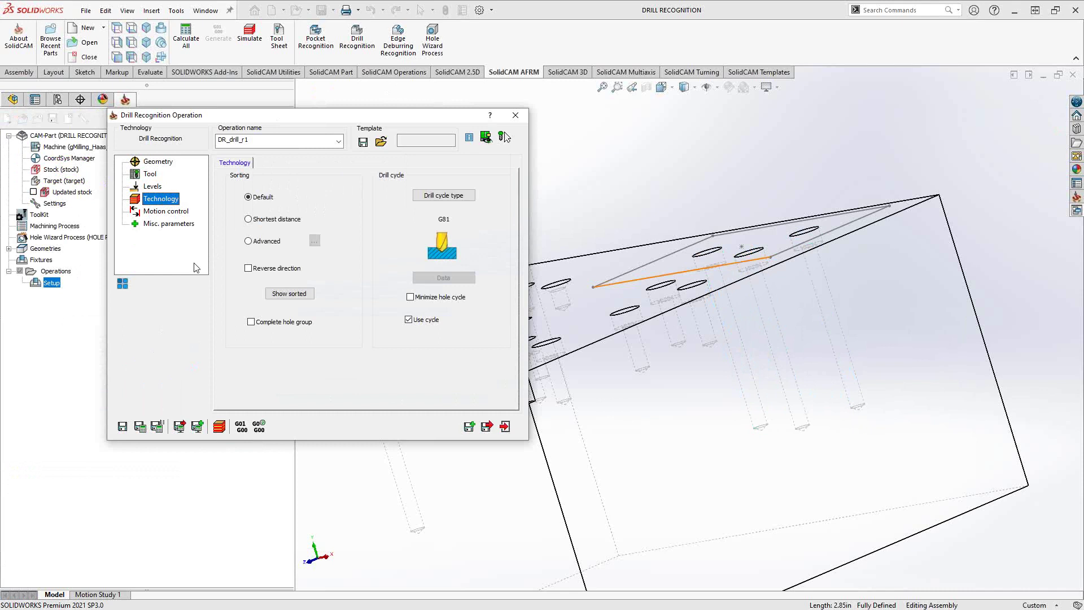
middle_click_drag(751, 305, 742, 328)
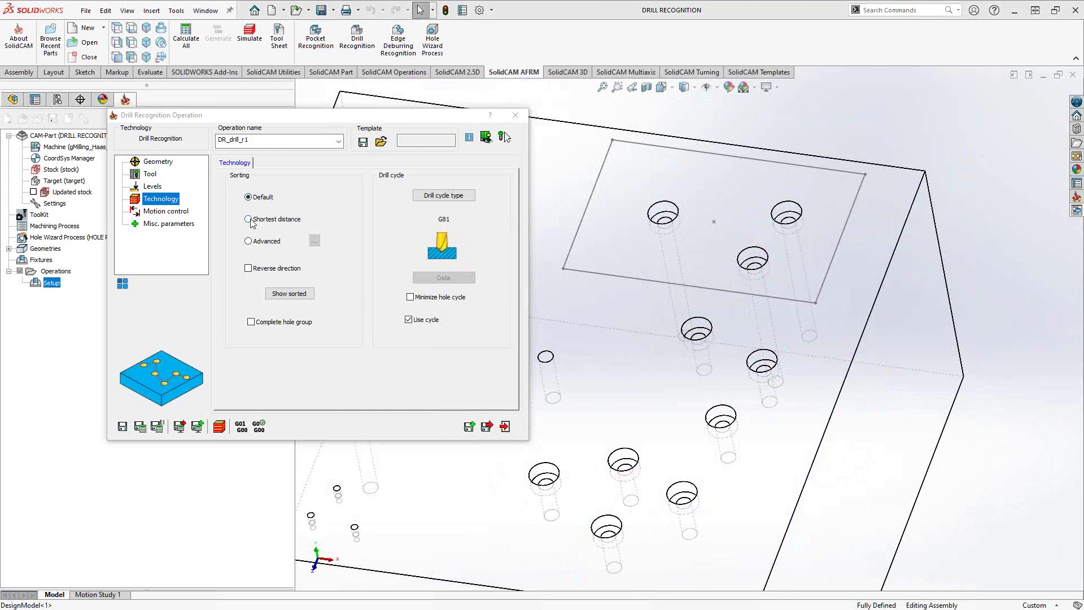
left_click(248, 219)
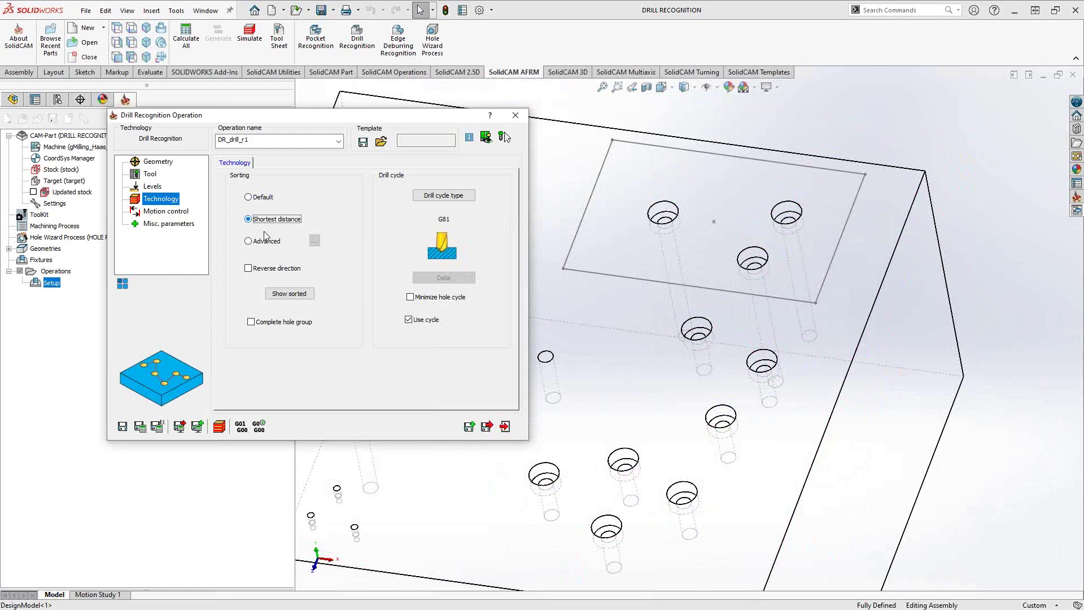
left_click(249, 242)
left_click(314, 243)
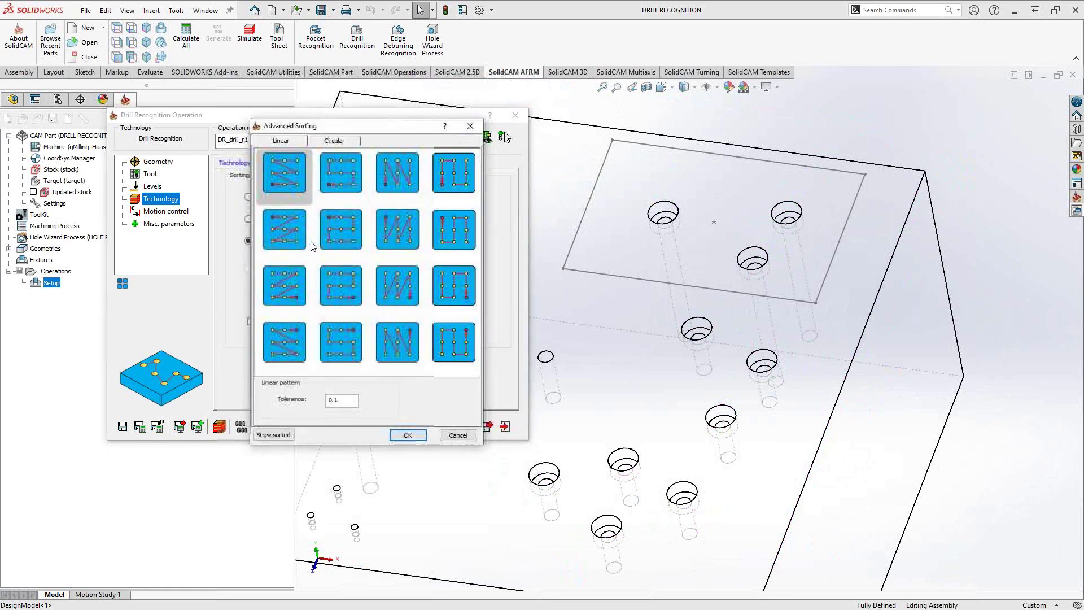
key("Escape")
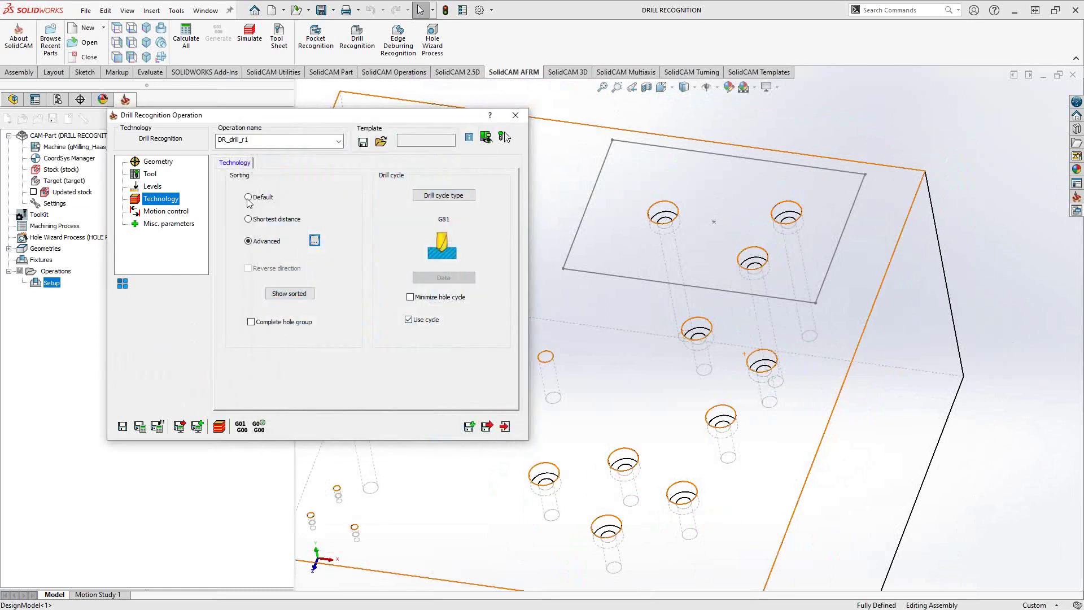
left_click(248, 197)
Change the drill cycle to G83 peck drilling and review its drill options unchanged.
left_click(440, 196)
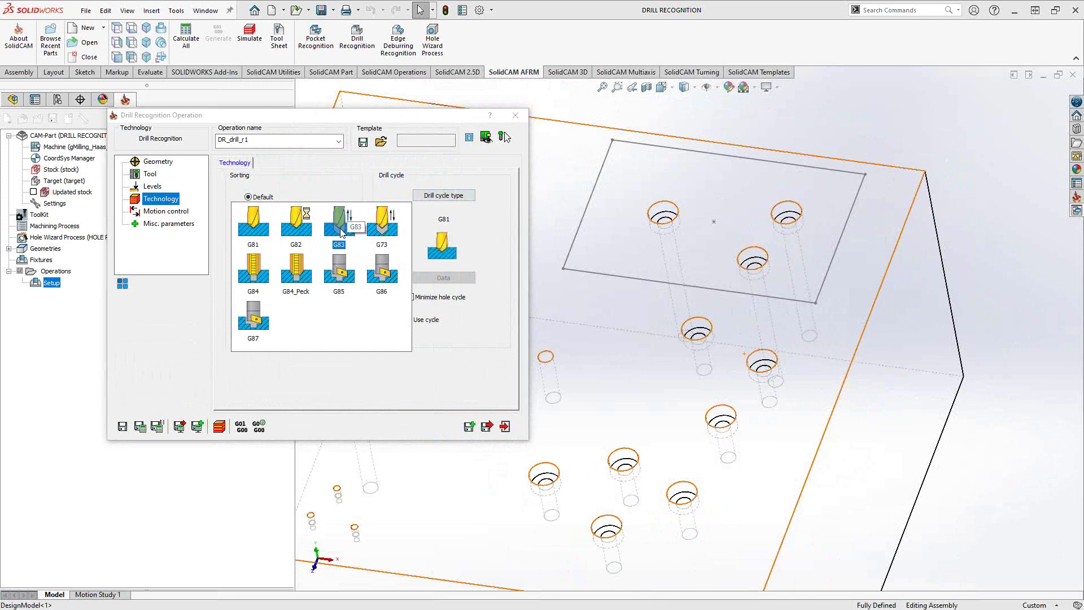
left_click(341, 231)
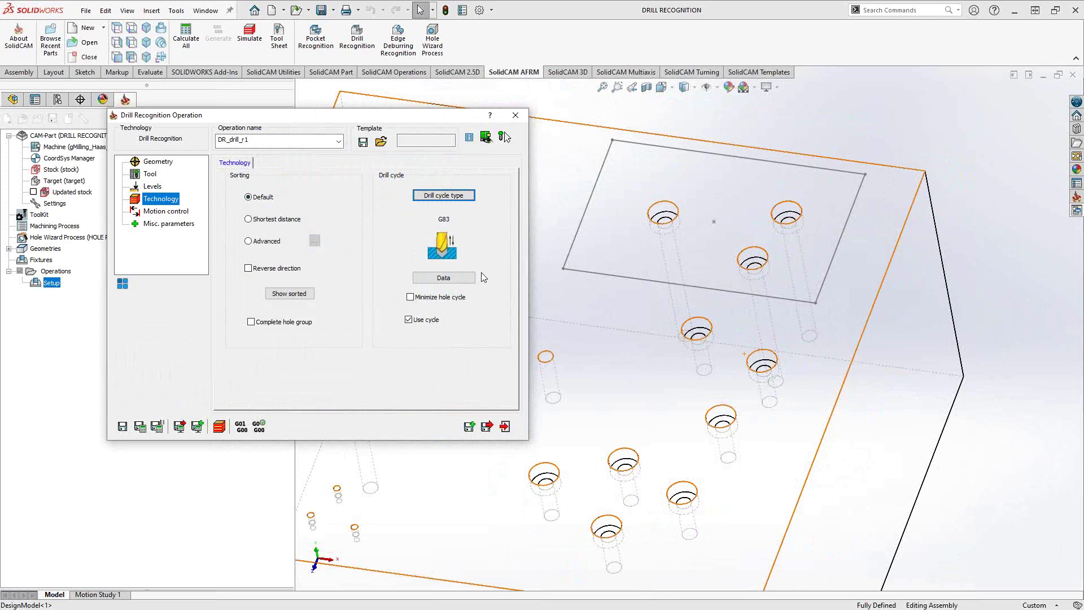
left_click(436, 280)
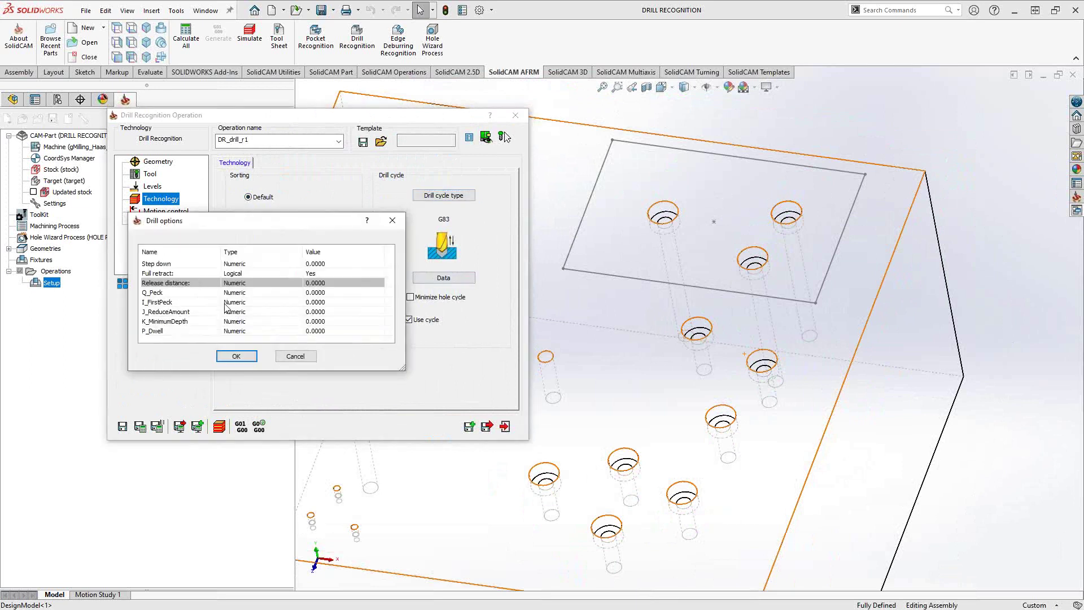
left_click(313, 359)
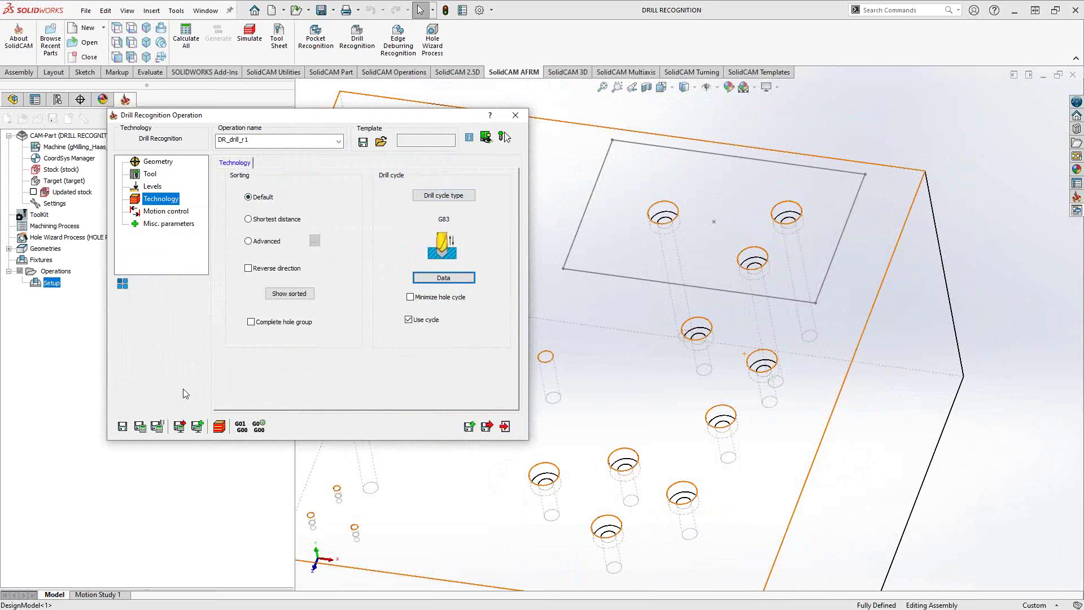
Save and calculate DR_drill_r1, then inspect its toolpath in Wireframe from several angles.
left_click(139, 426)
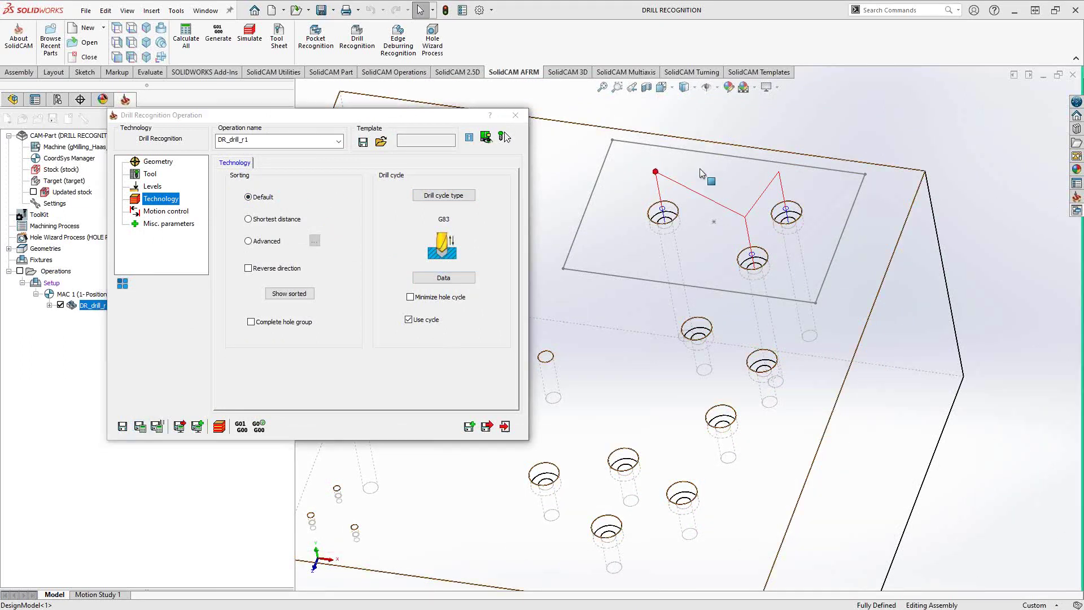
middle_click_drag(699, 168, 665, 185)
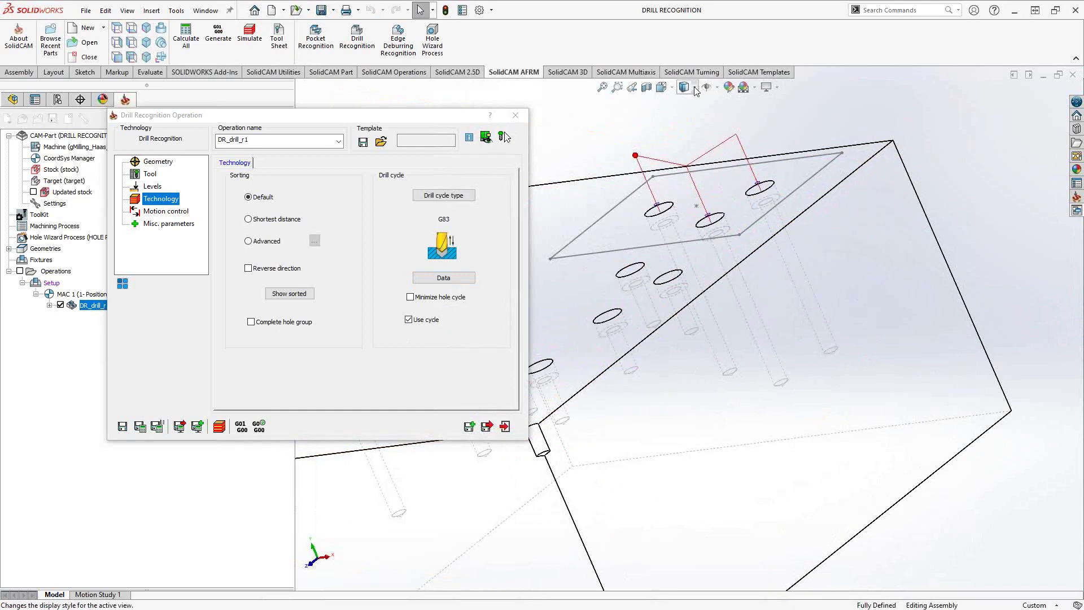
left_click(696, 91)
left_click(685, 168)
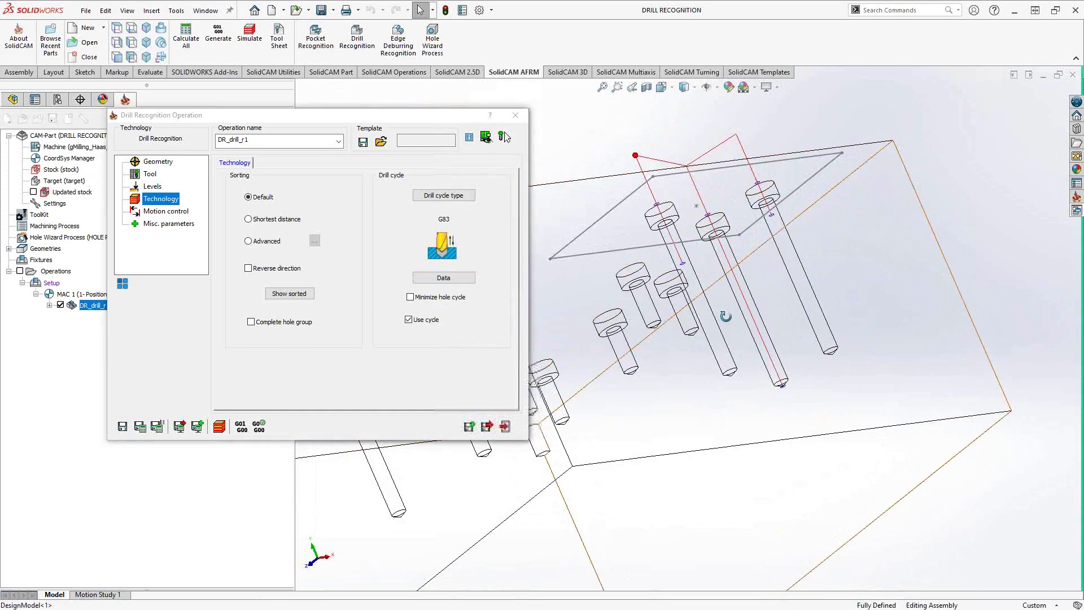
middle_click_drag(725, 316, 818, 267)
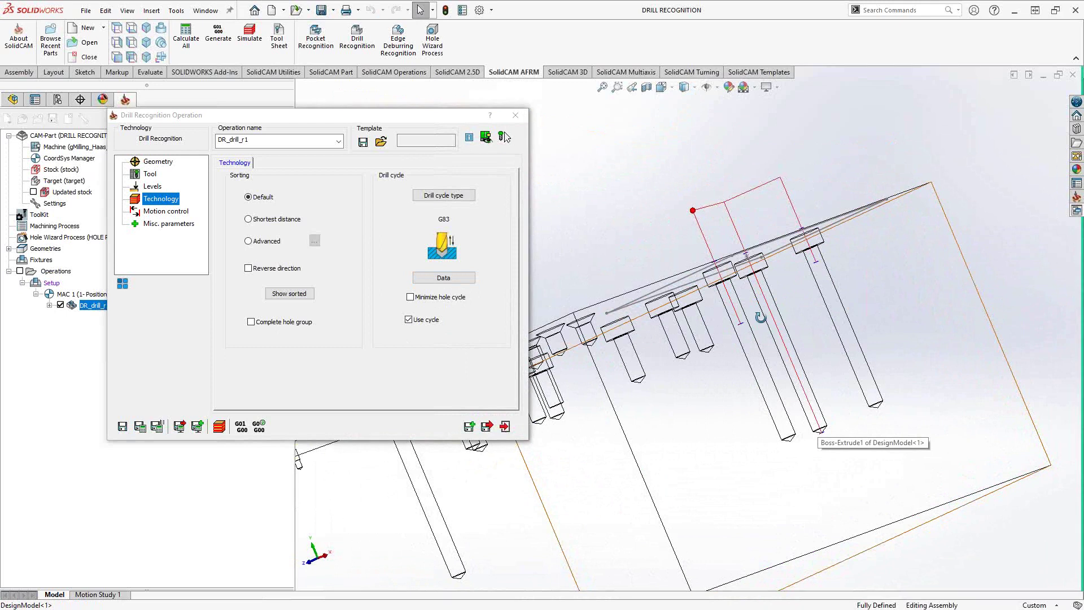
middle_click_drag(761, 316, 796, 321)
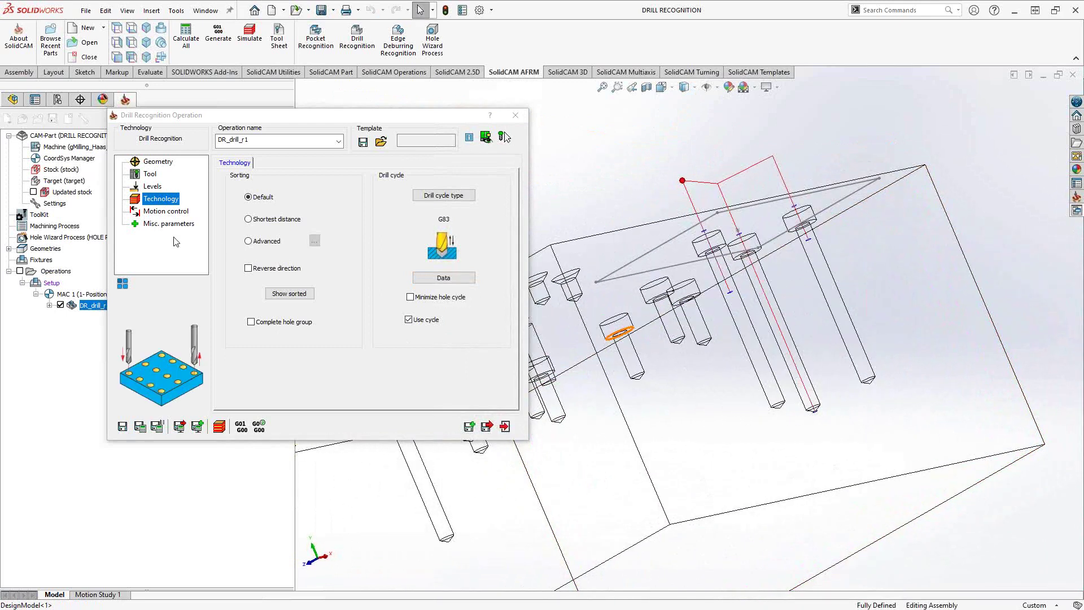